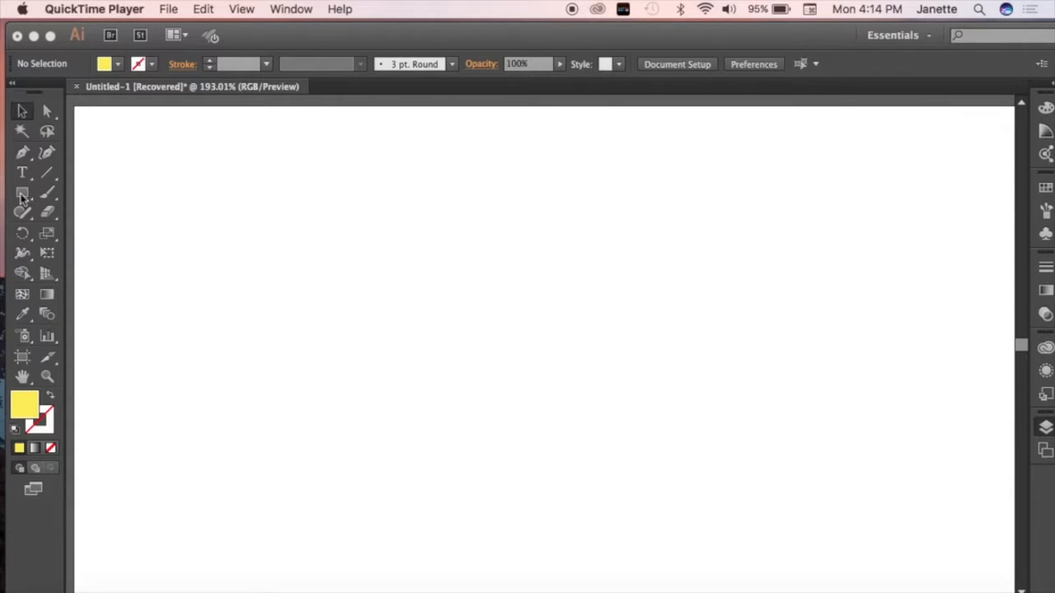
Draw a yellow square without a stroke near the middle of the artboard using the Rectangle tool.
click(22, 196)
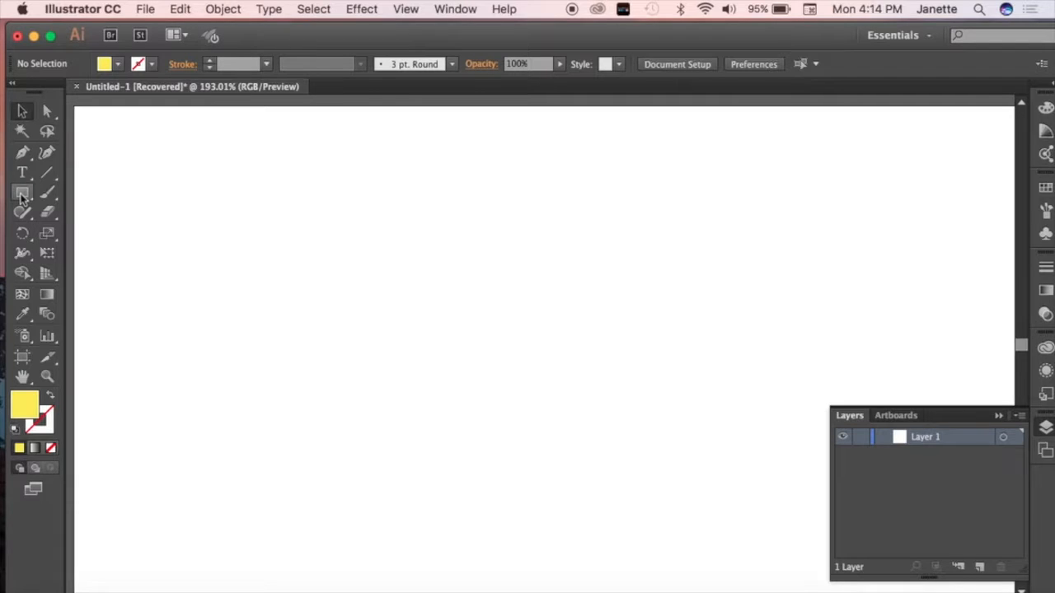
click(21, 196)
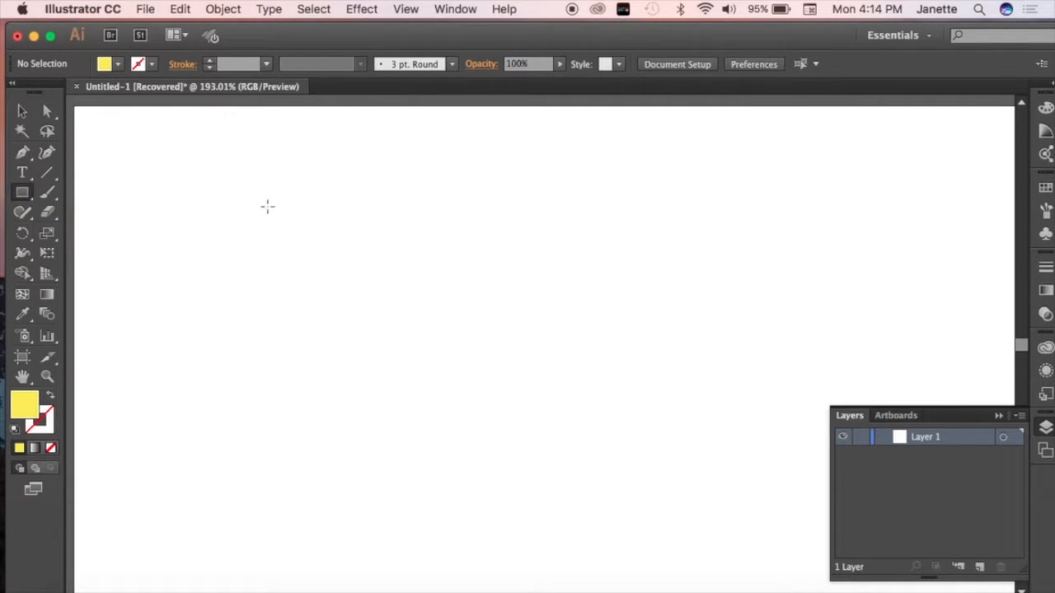
mouse_move(288, 195)
mouse_down()
mouse_move(460, 267)
mouse_move(515, 313)
mouse_move(591, 349)
mouse_up()
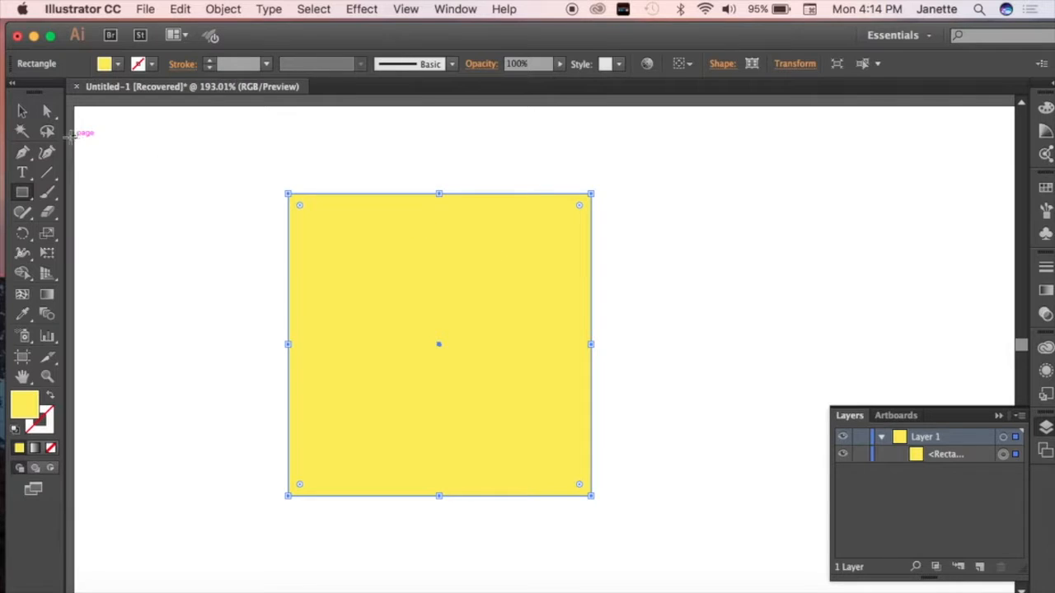
click(24, 111)
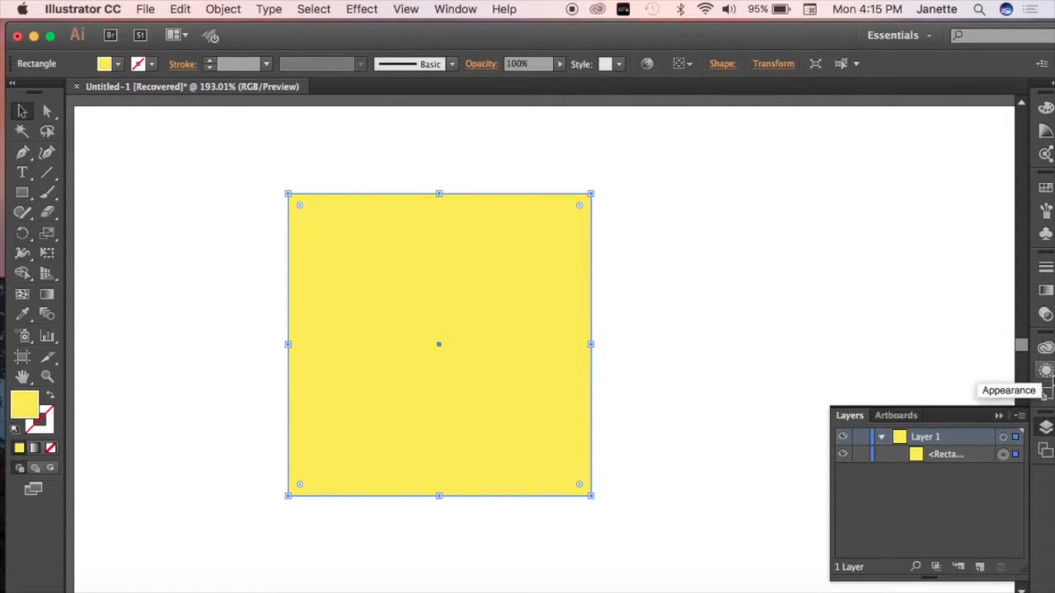
click(998, 415)
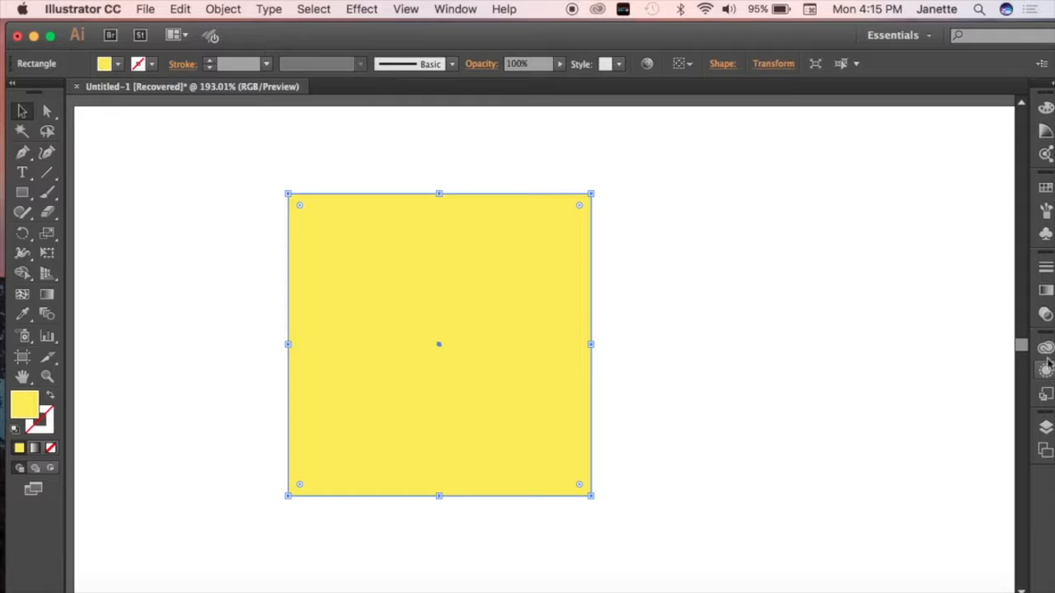
Open the 3D Effects graphic style library.
click(466, 10)
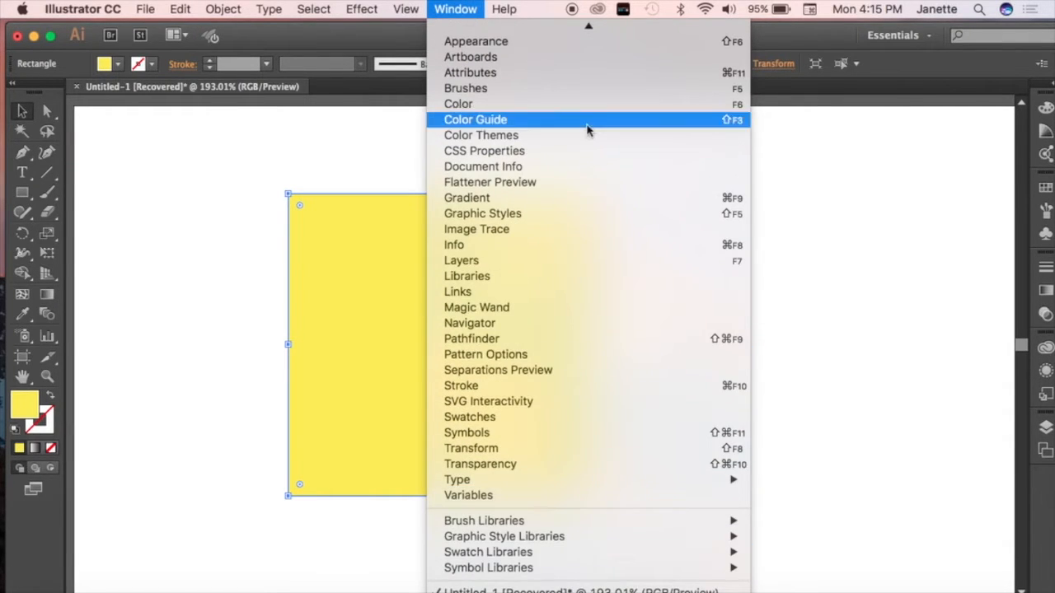
click(570, 7)
click(466, 7)
click(463, 7)
click(460, 6)
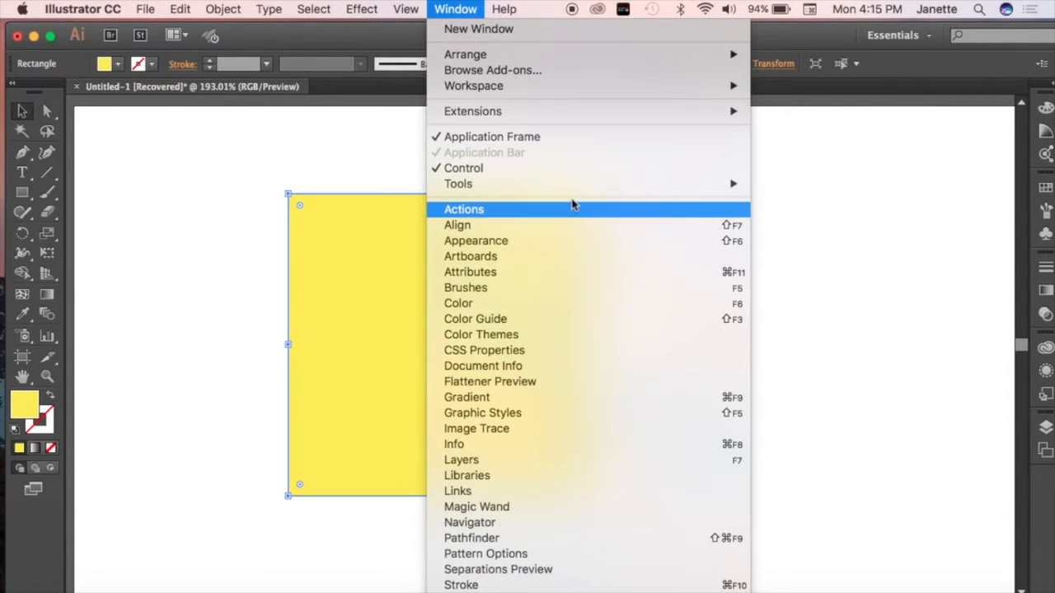
mouse_move(576, 56)
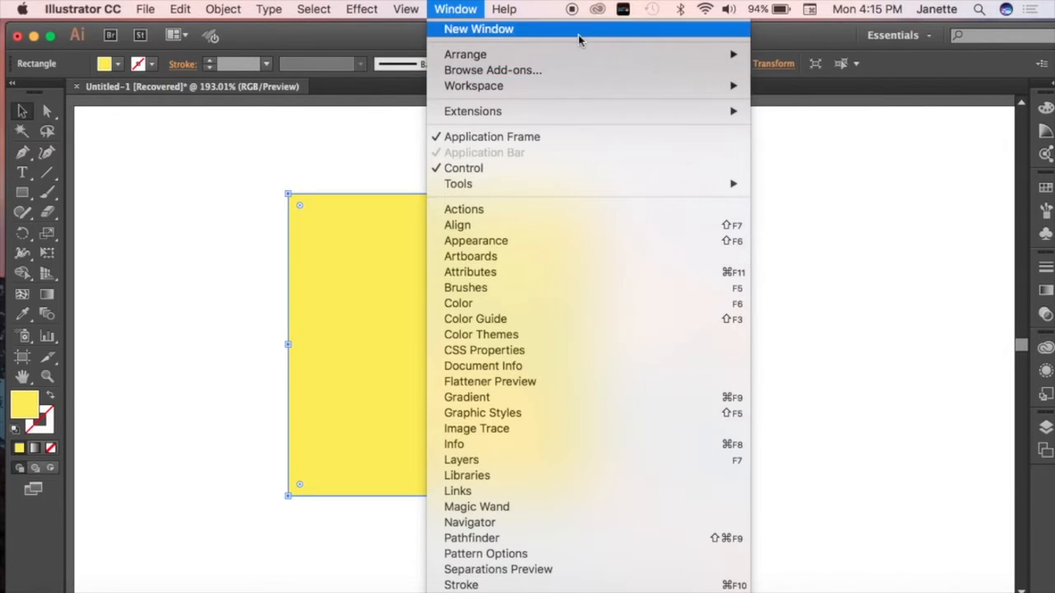
mouse_move(602, 591)
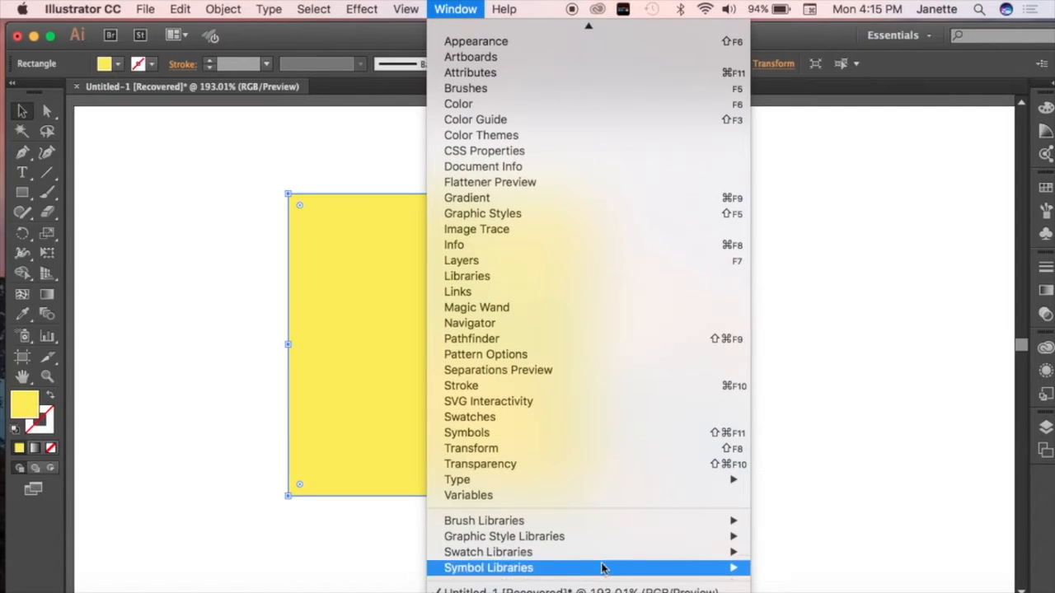
mouse_move(607, 520)
mouse_move(611, 542)
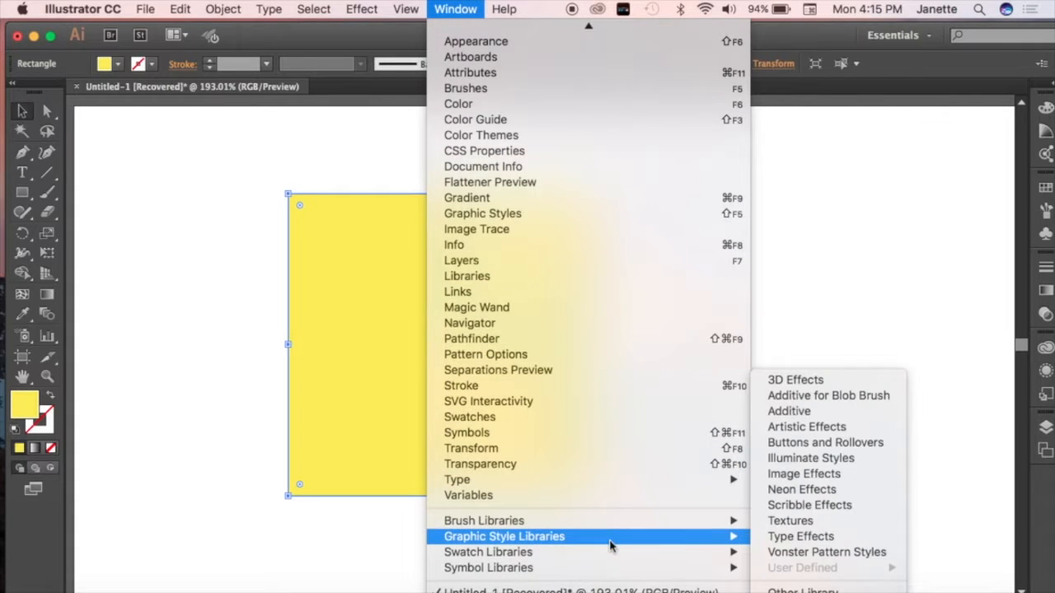
click(798, 380)
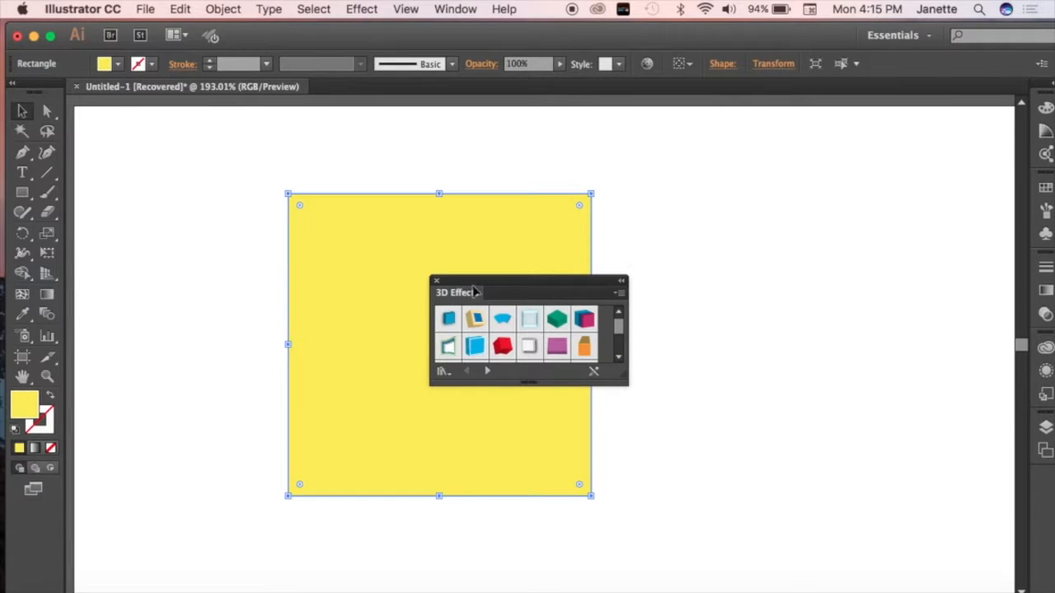
Dock the 3D Effects library with the other panels and apply the 3D Effect 11 style to the square.
drag(535, 285, 1020, 236)
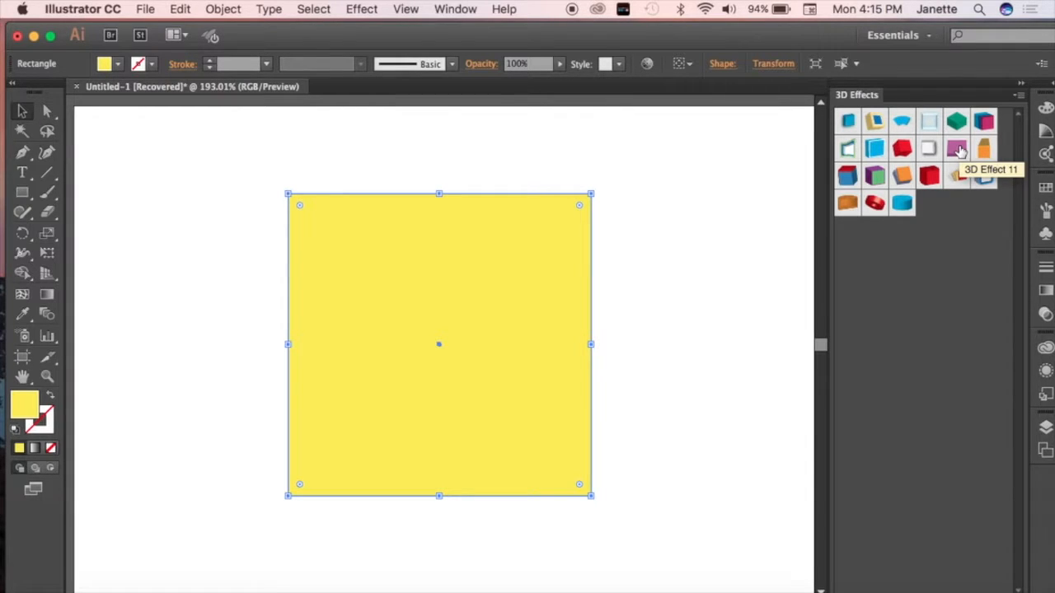
click(956, 149)
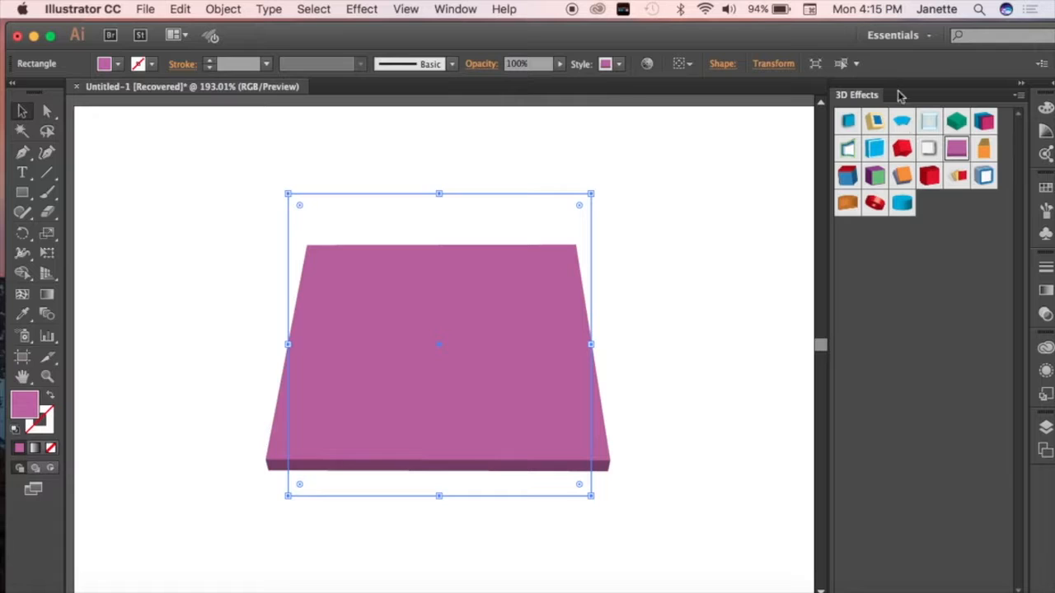
click(1020, 84)
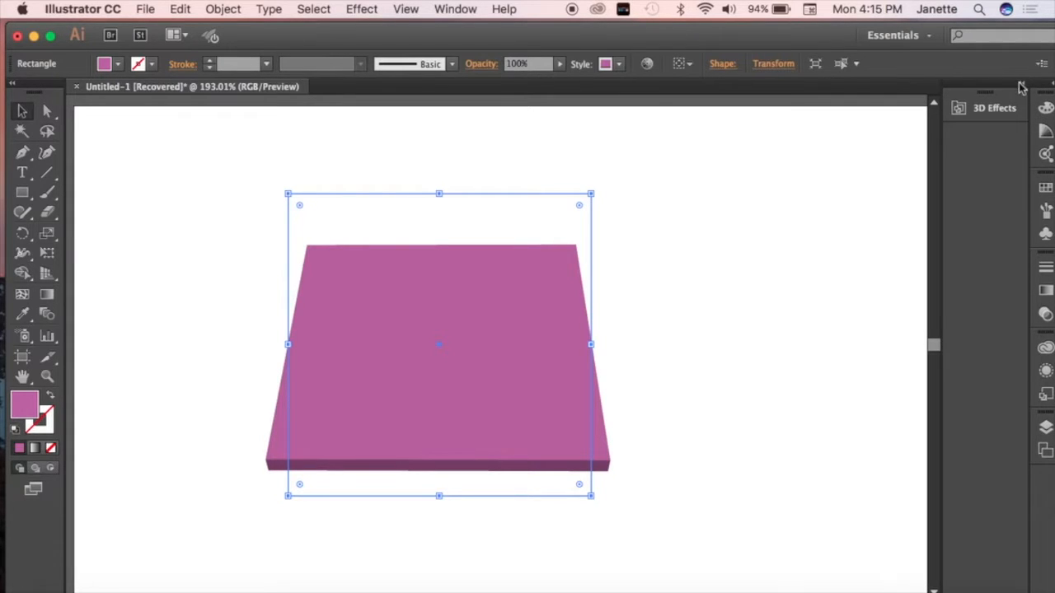
click(361, 10)
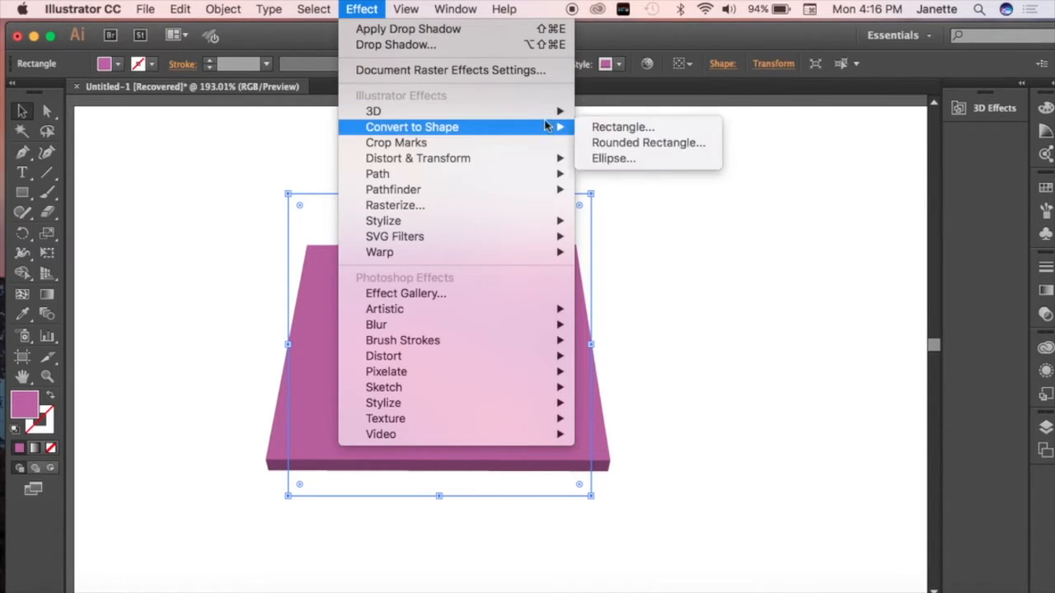
mouse_move(555, 112)
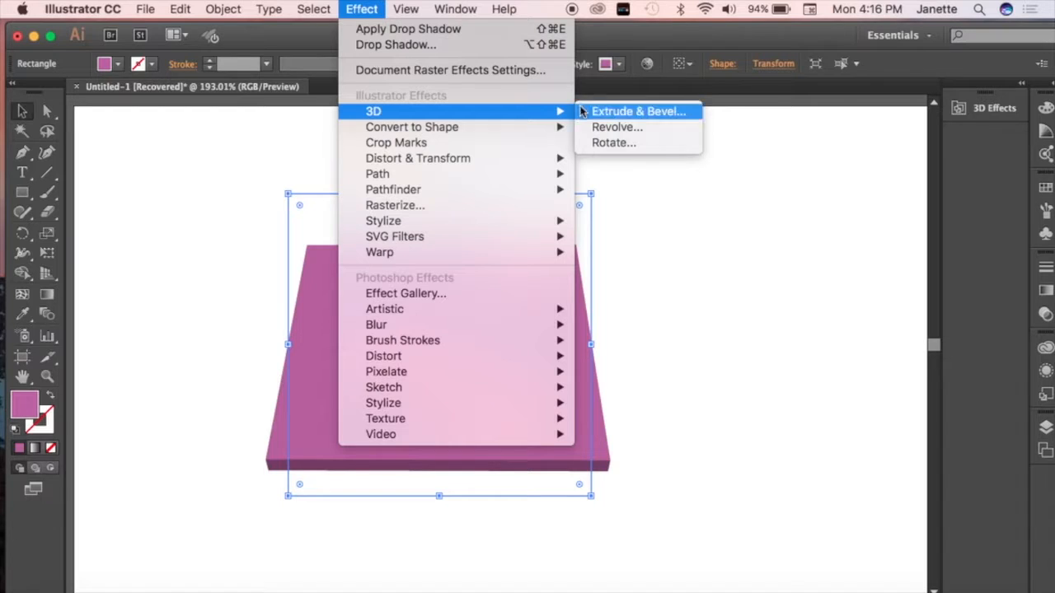
click(725, 243)
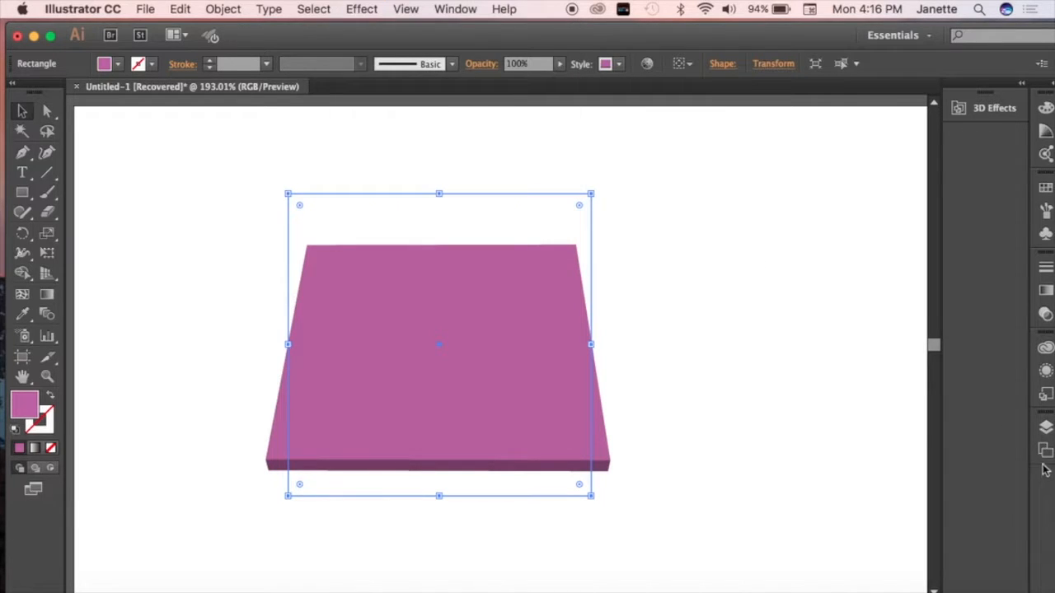
Review the 3D Extrude & Bevel options attached to the square's appearance and accept them.
click(1046, 375)
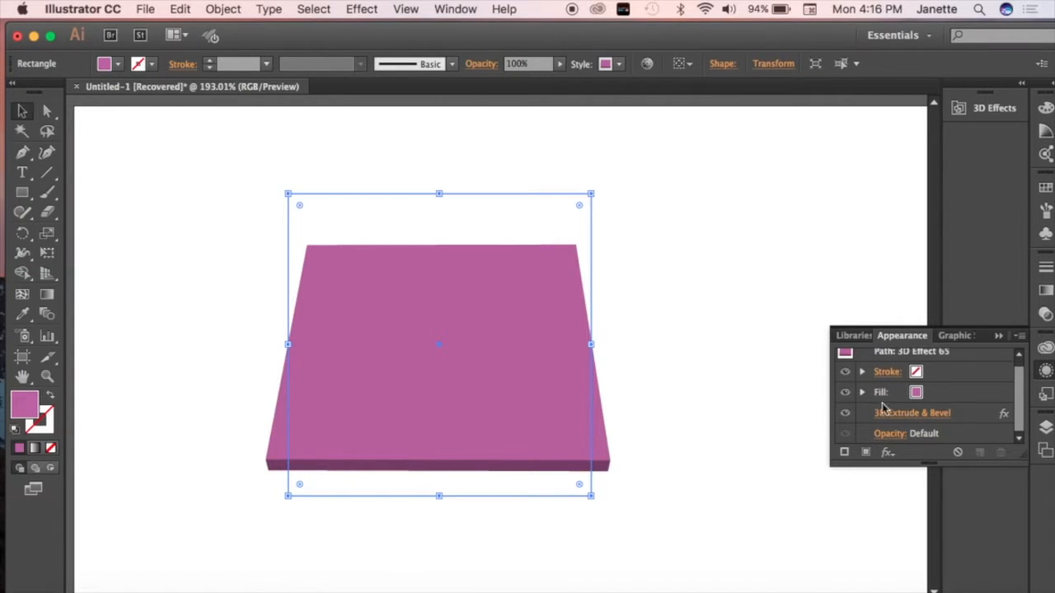
click(906, 413)
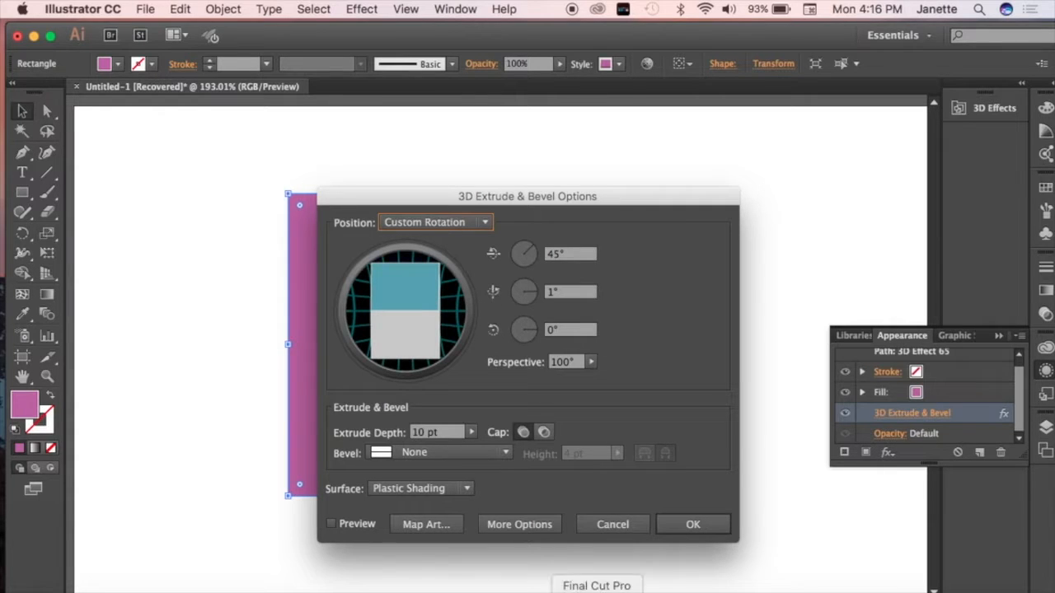
click(702, 534)
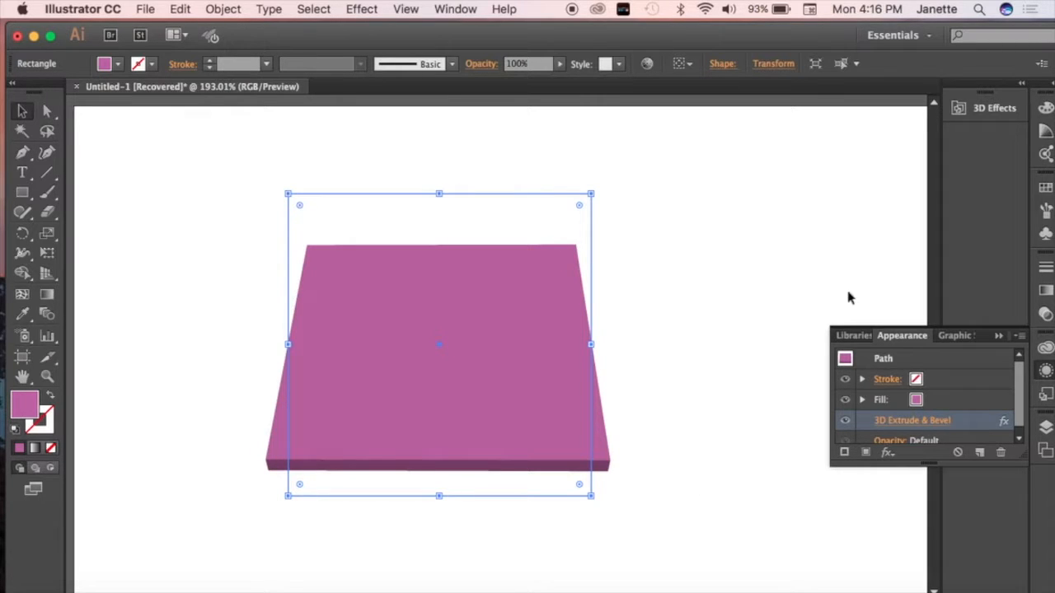
Examine the color, color guide and color theme options for recoloring the 3D shape.
click(1046, 132)
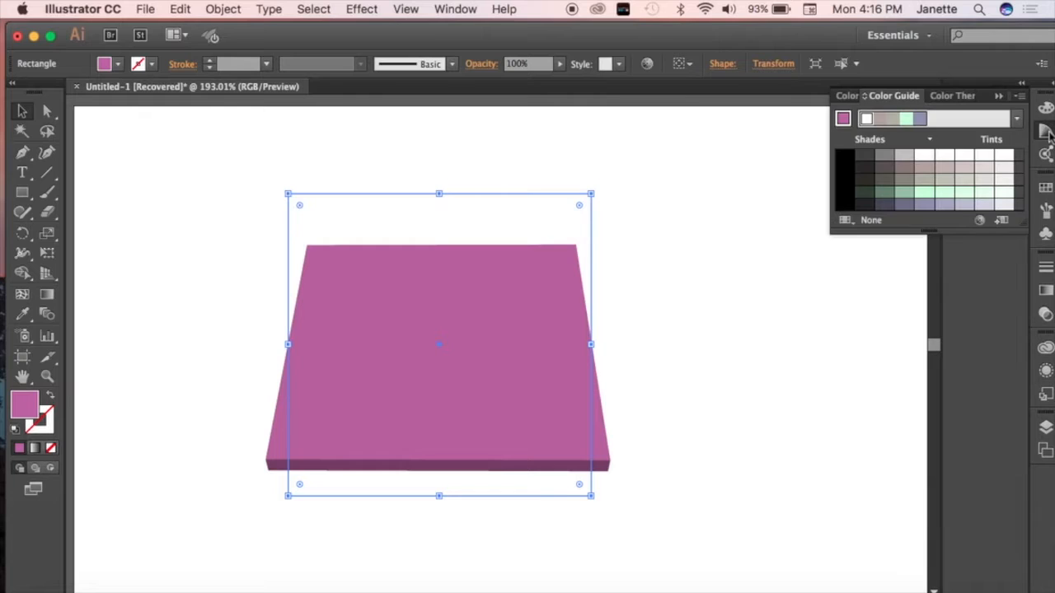
click(1046, 132)
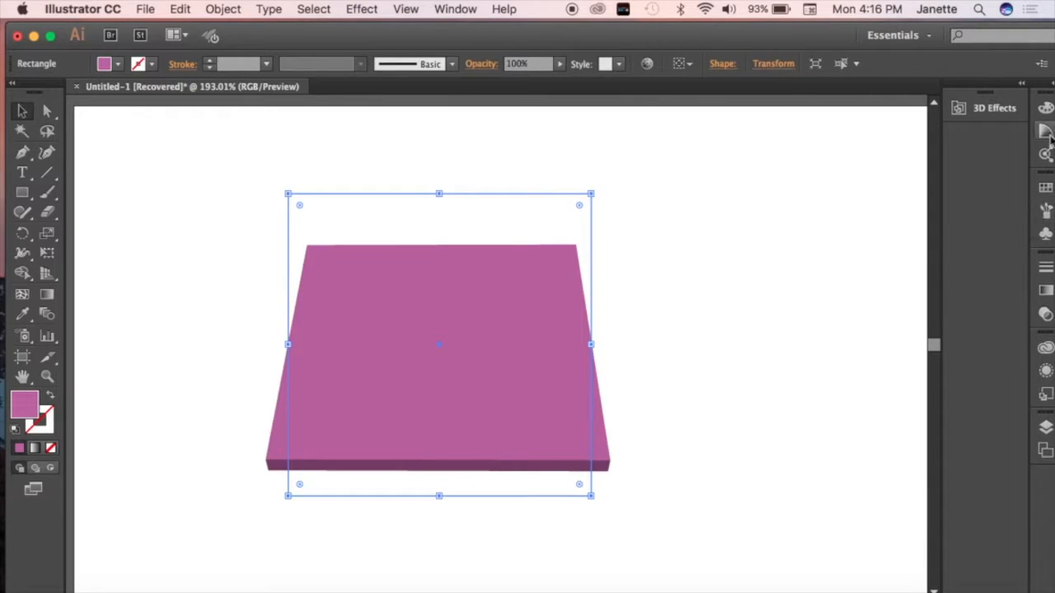
click(1047, 107)
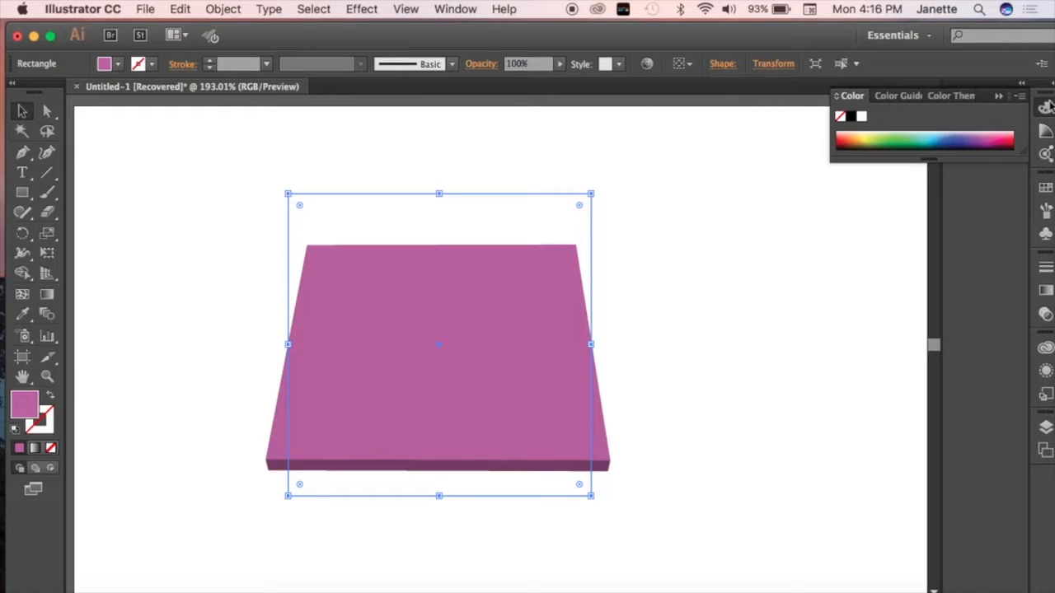
click(905, 98)
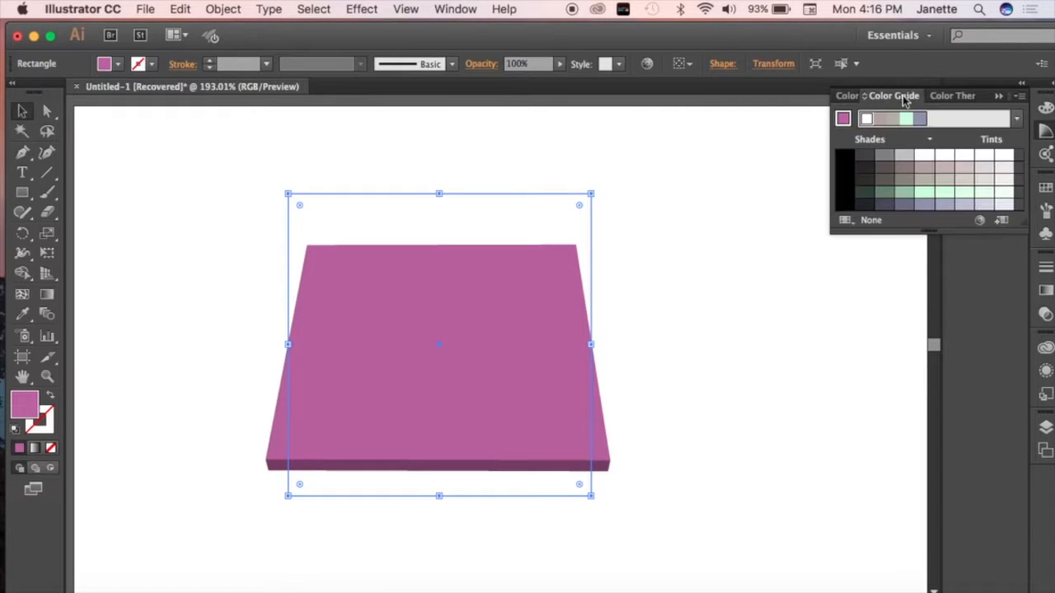
click(947, 96)
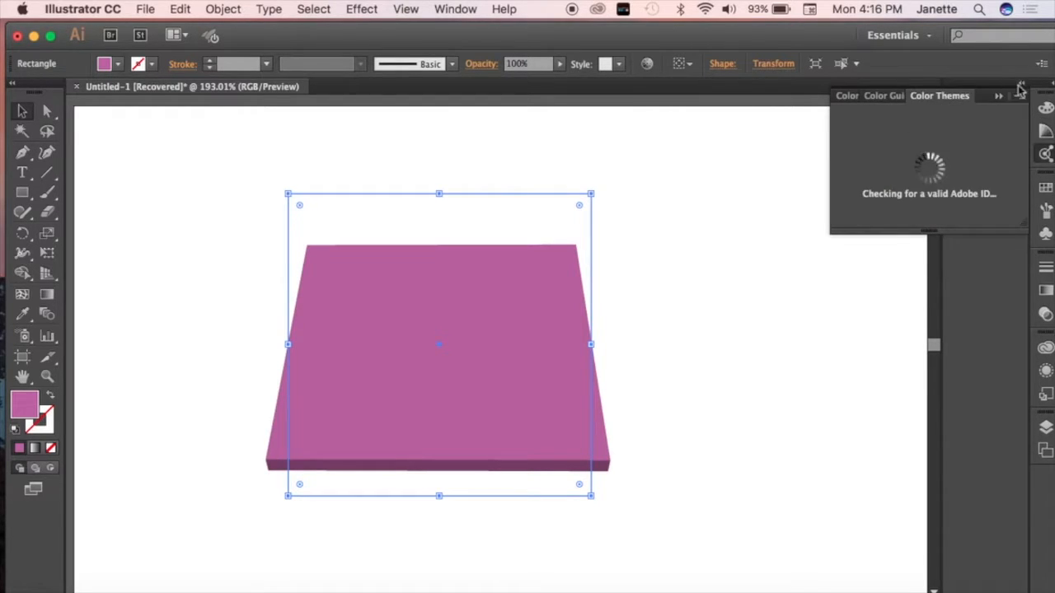
click(882, 97)
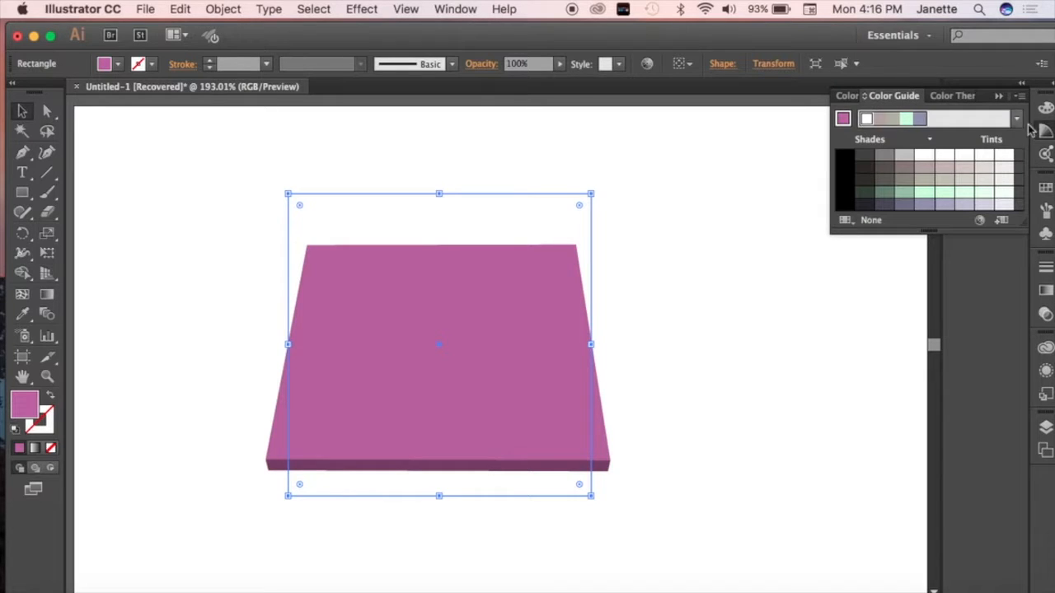
click(999, 97)
click(1044, 212)
click(1045, 213)
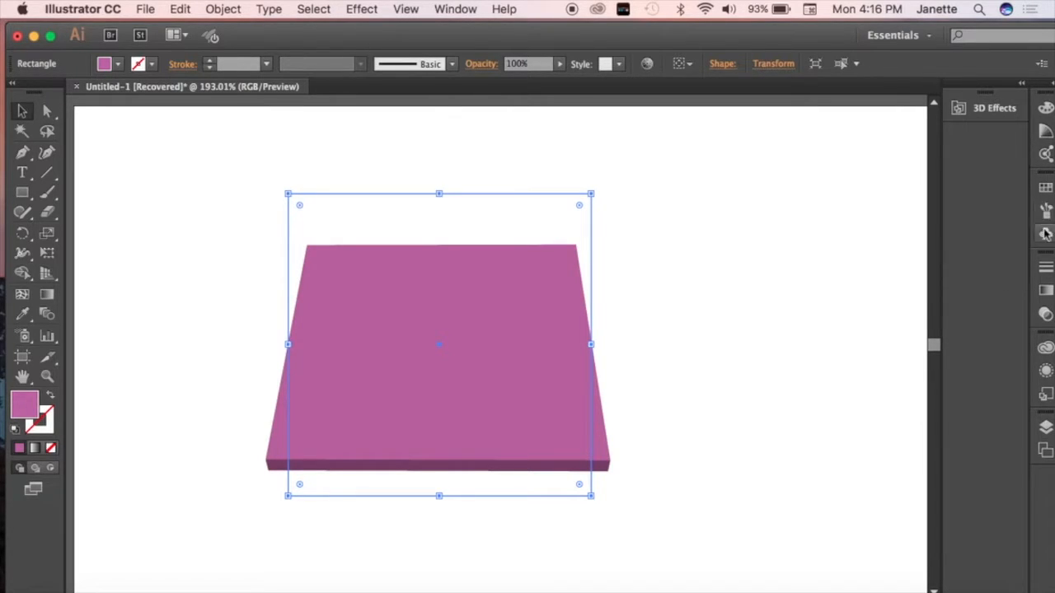
Change the 3D shape's fill to the light purple D581FC.
click(1044, 291)
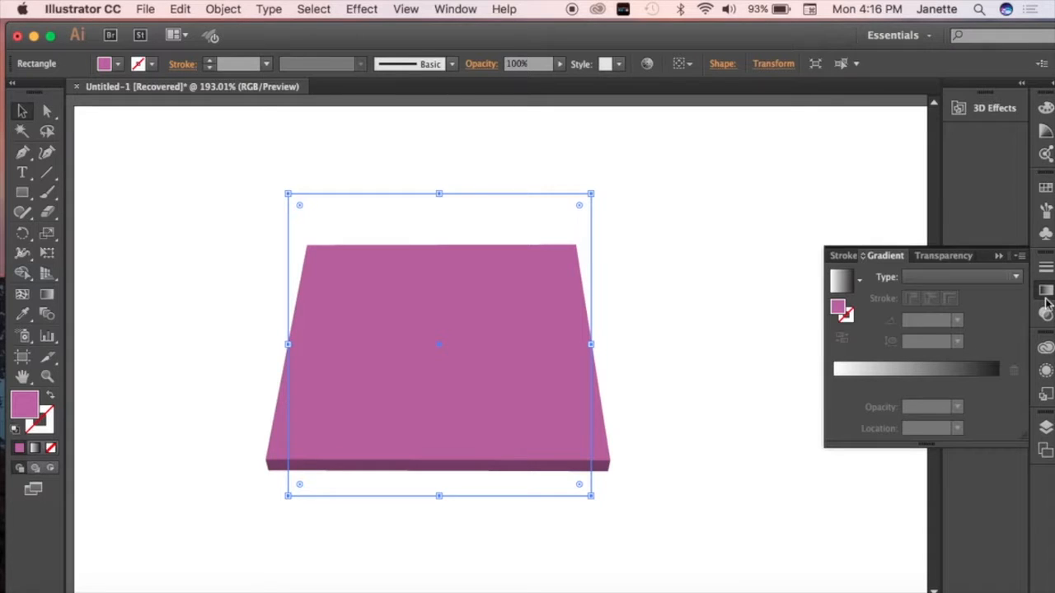
double_click(839, 309)
drag(542, 395, 544, 402)
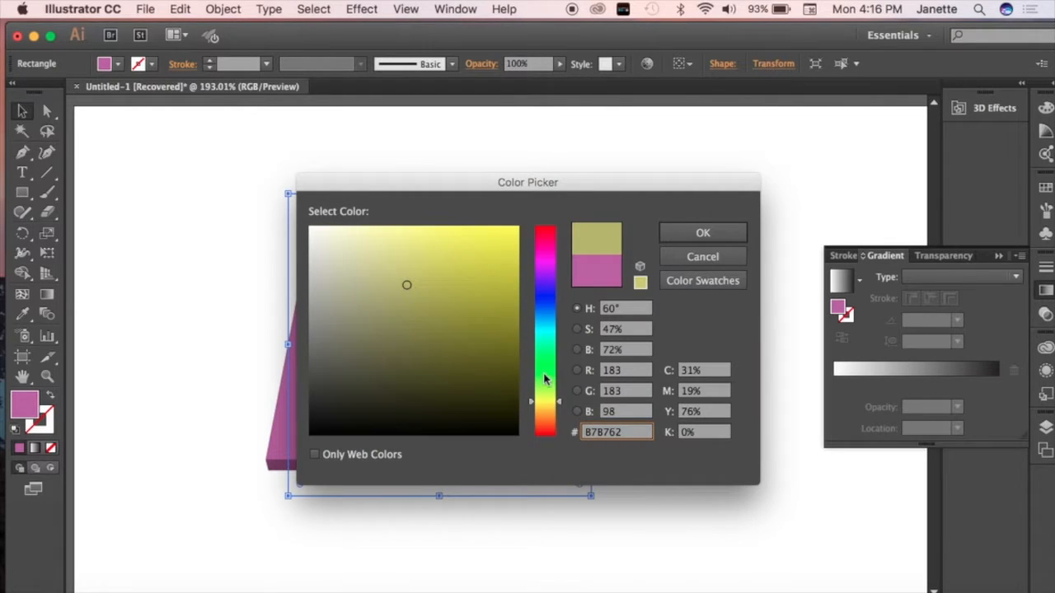
click(548, 274)
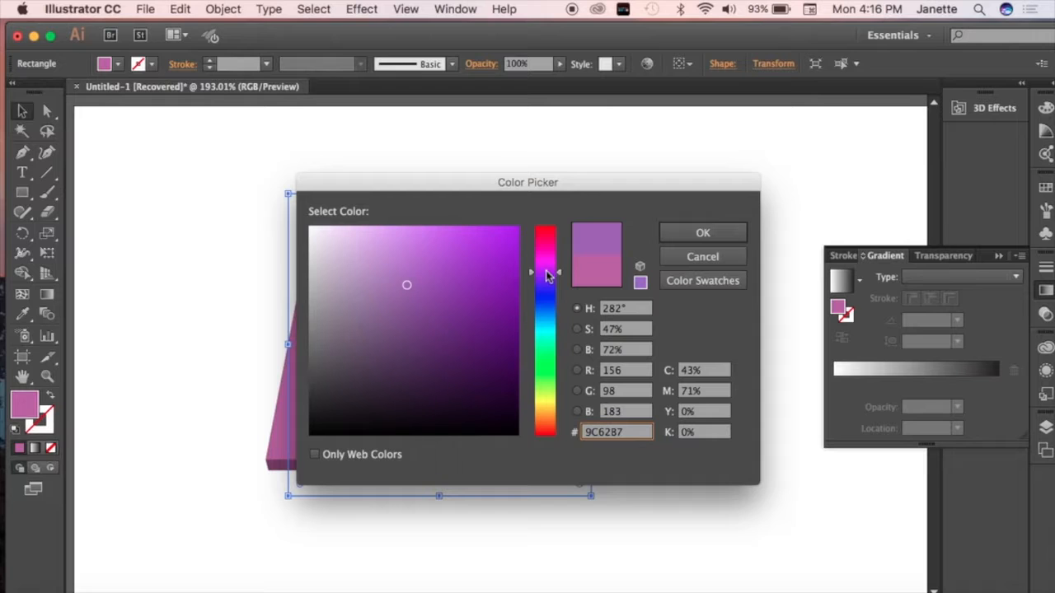
click(438, 245)
drag(438, 246, 412, 228)
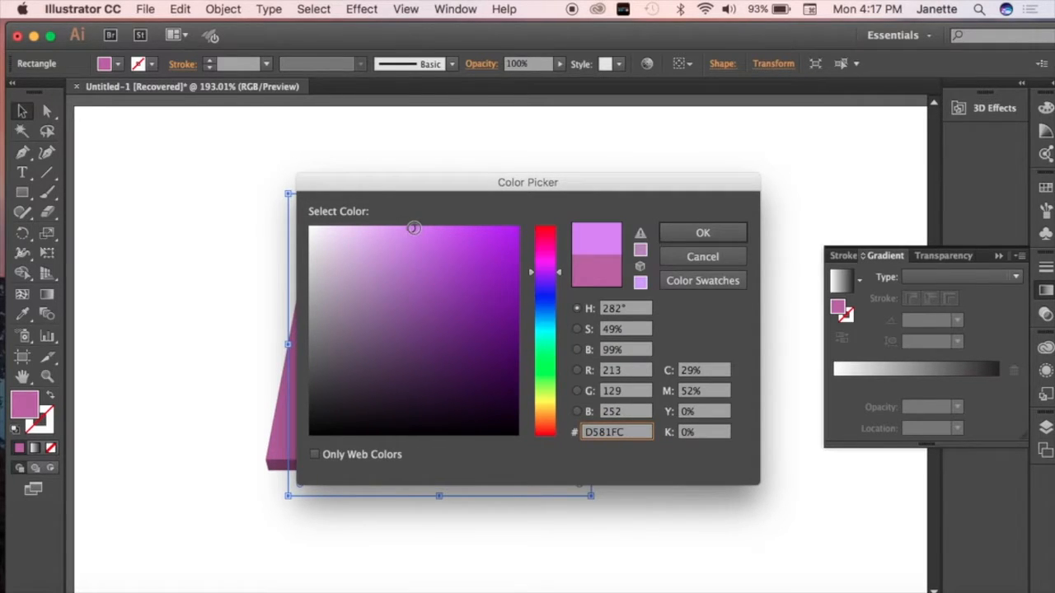
click(673, 235)
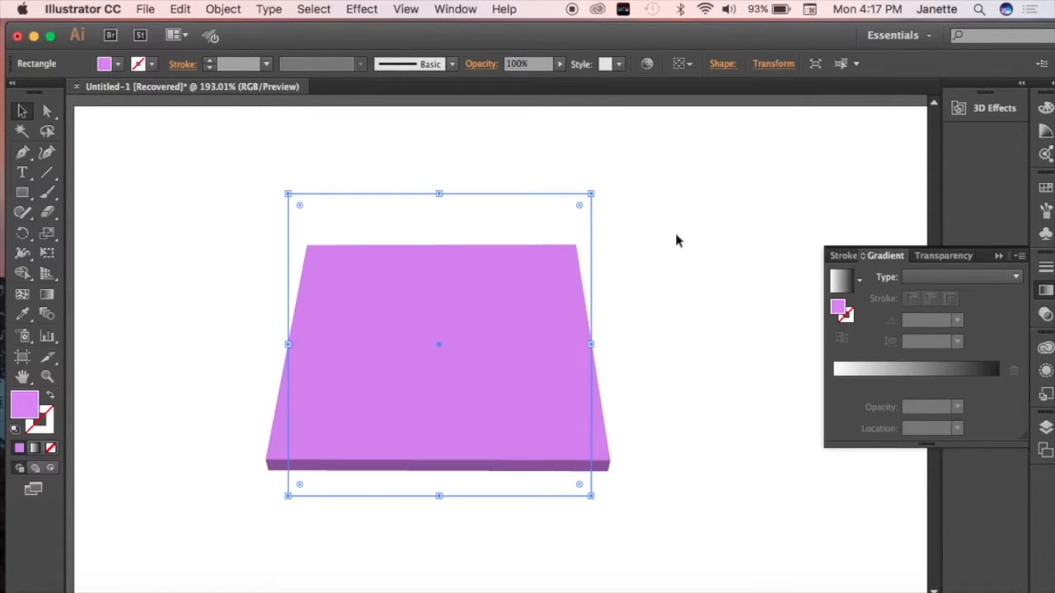
click(997, 257)
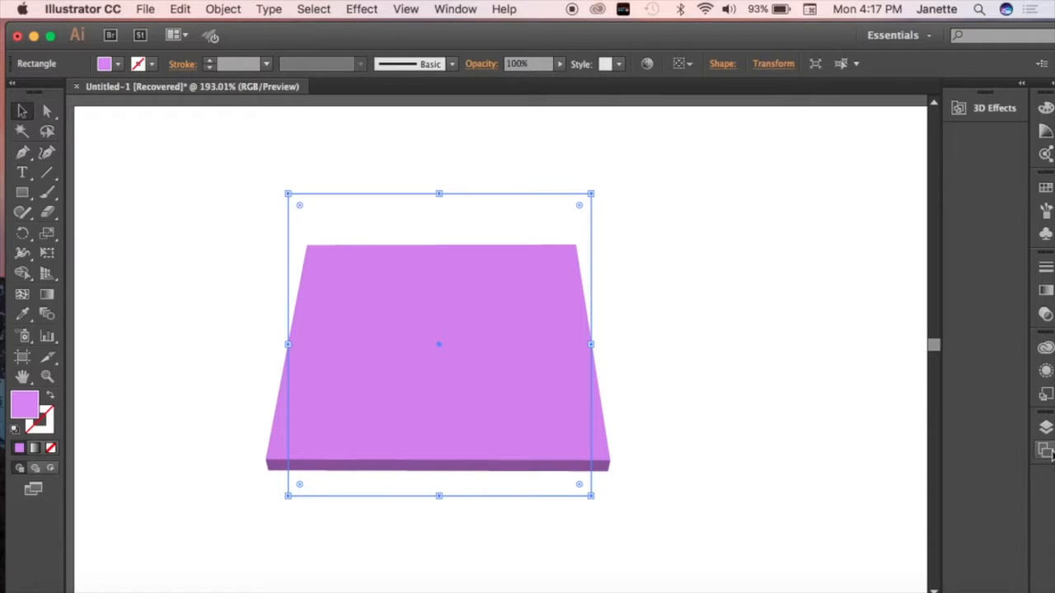
Display the layer list and select the rectangle object inside Layer 1.
click(1045, 451)
click(1045, 427)
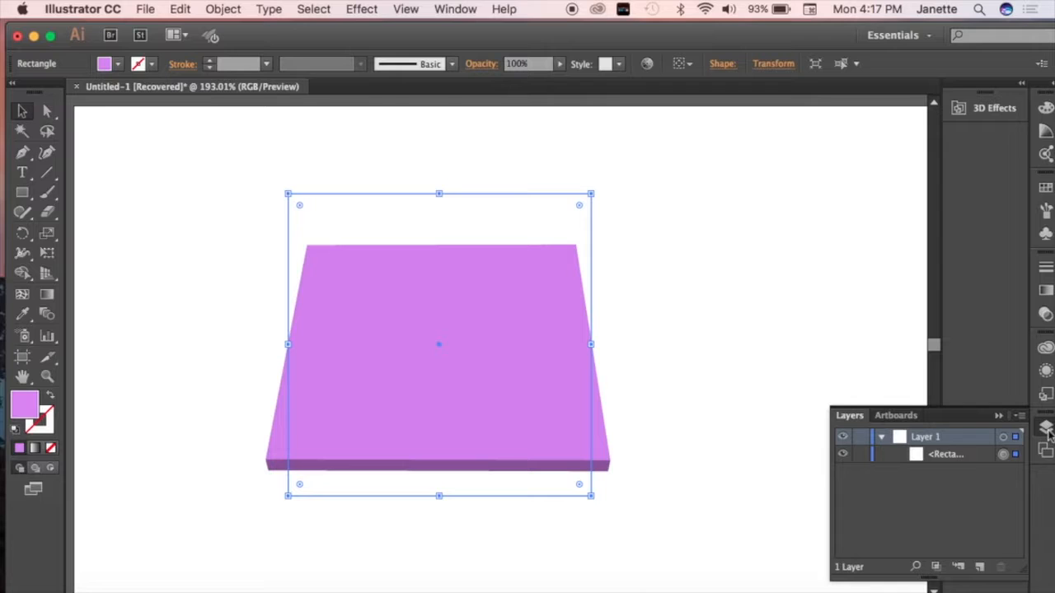
click(951, 456)
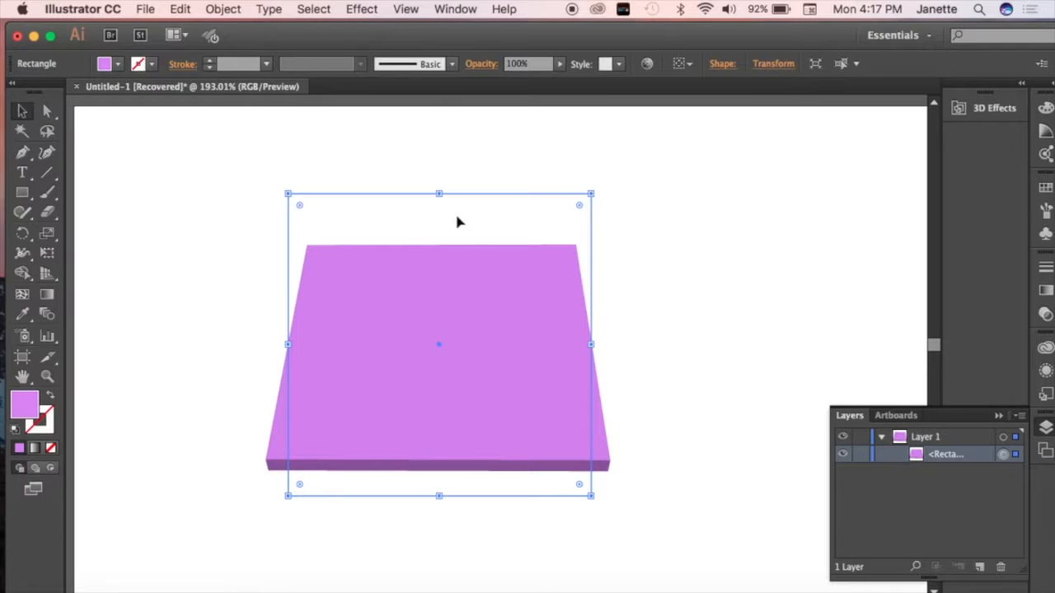
Copy the purple slab and paste the duplicate directly in front of the original.
click(184, 9)
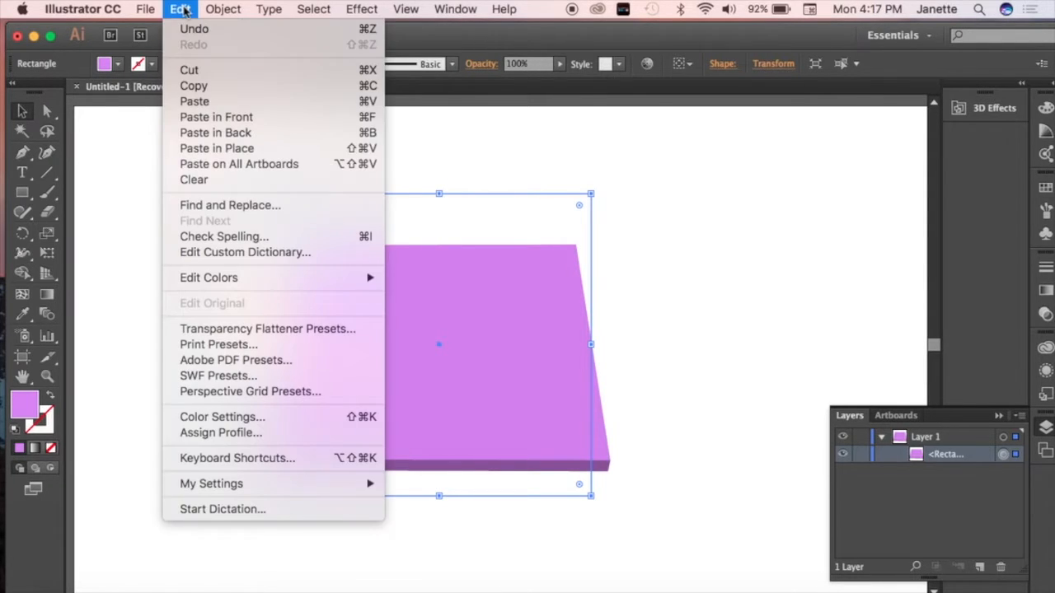
click(203, 86)
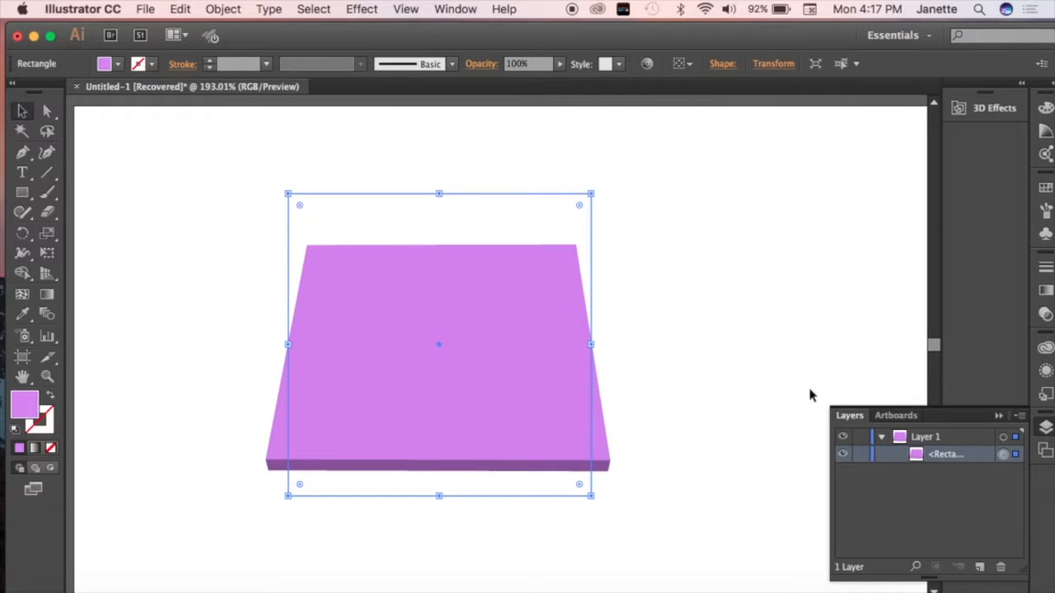
click(181, 9)
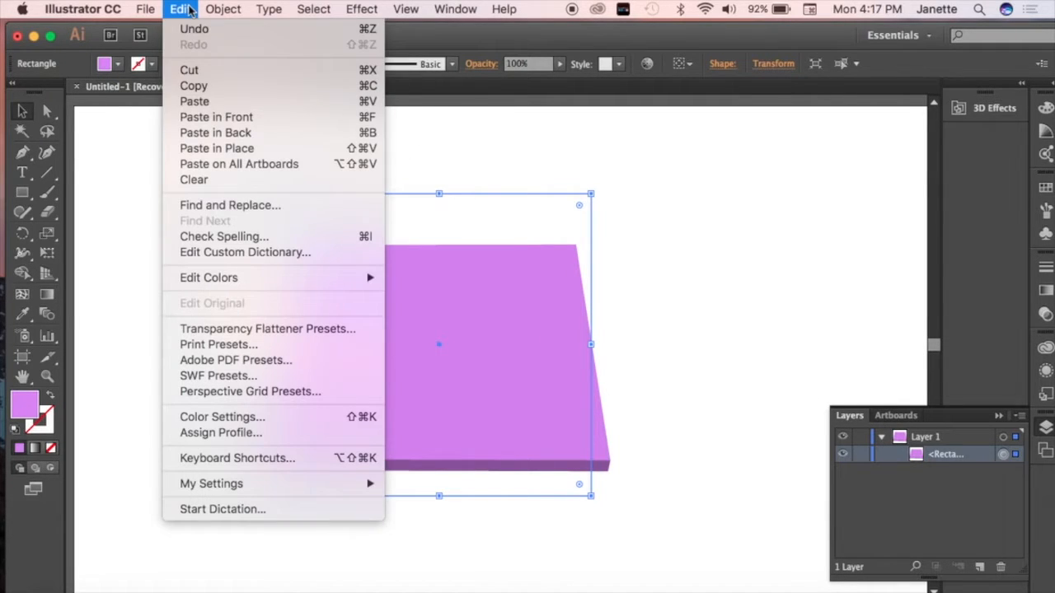
click(231, 117)
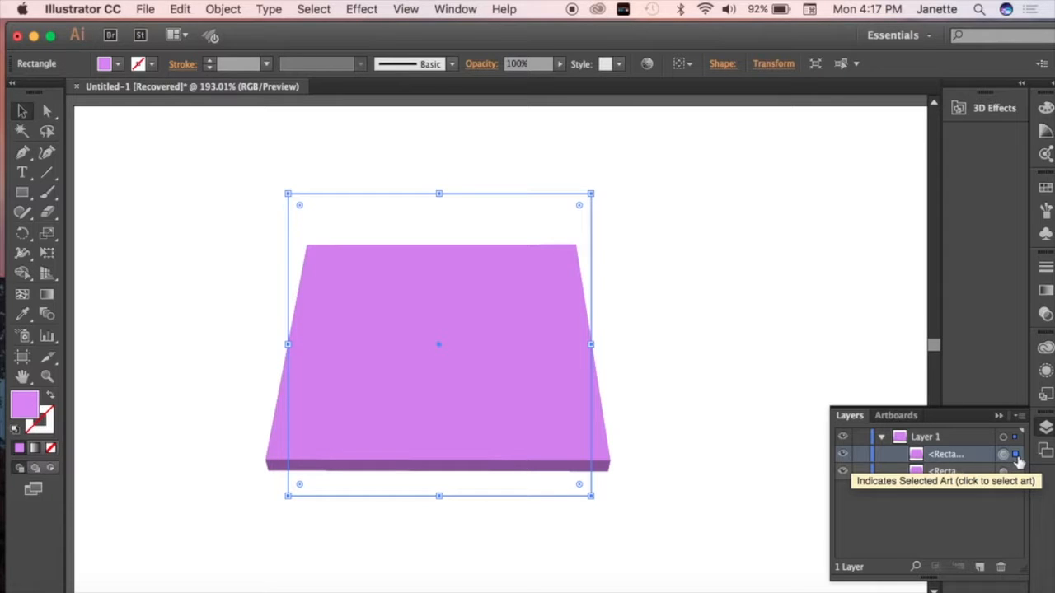
Accept the front rectangle's layer options as they are and recolor its fill light green.
double_click(916, 456)
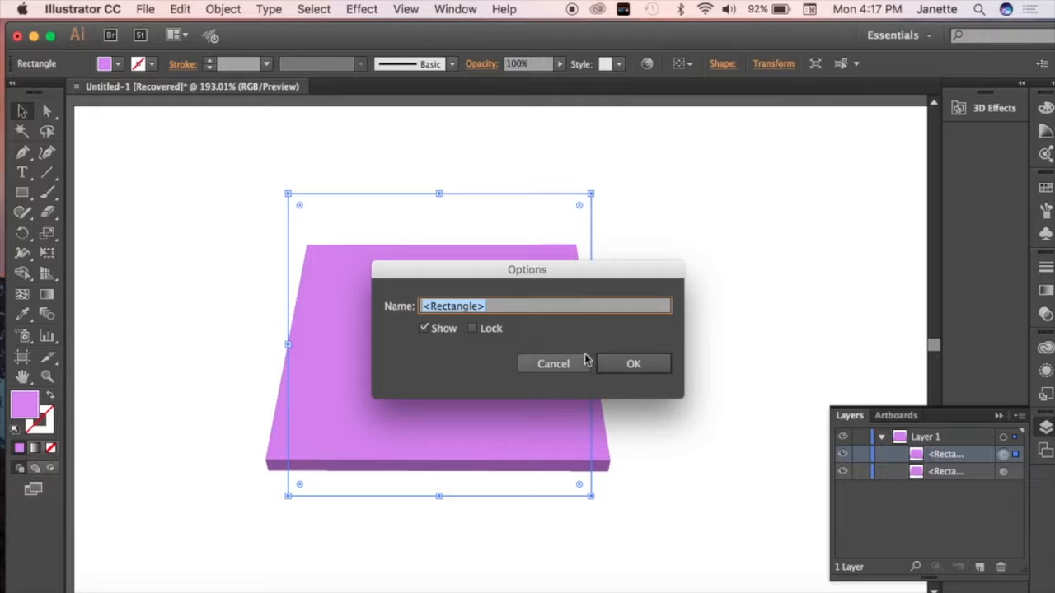
click(623, 361)
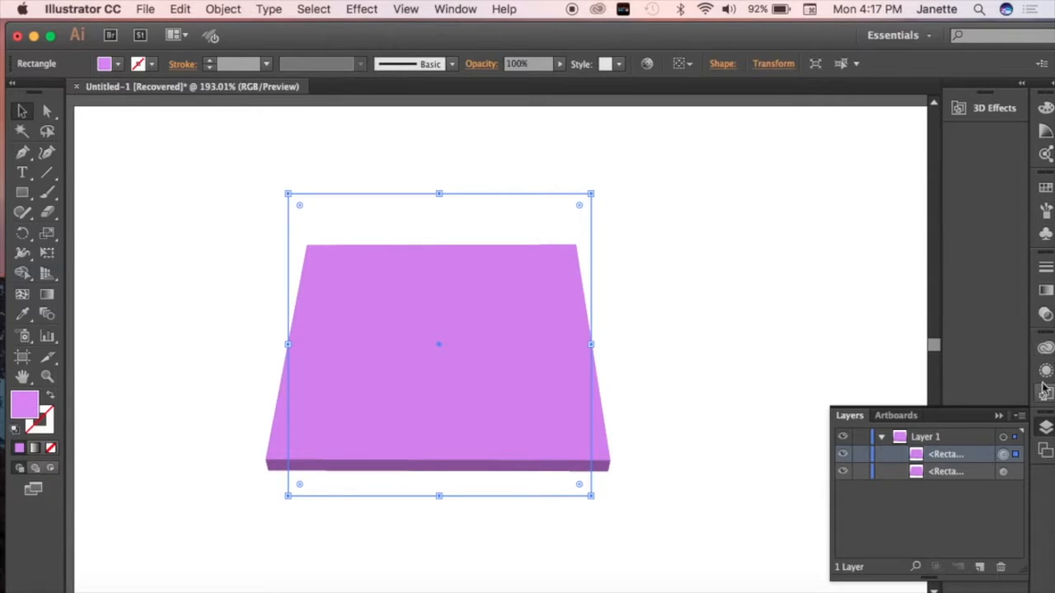
click(1044, 290)
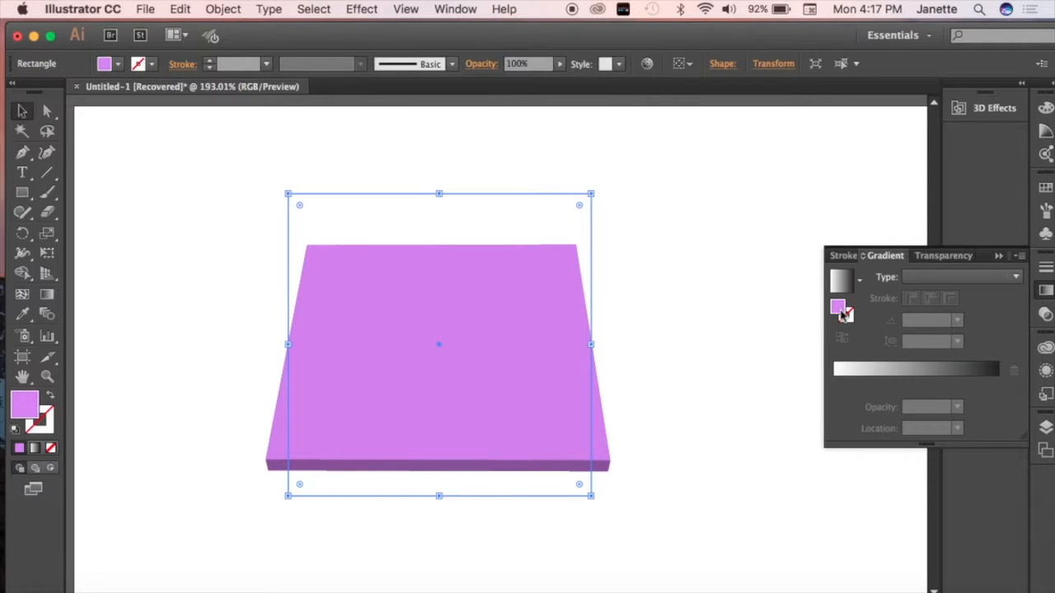
double_click(845, 312)
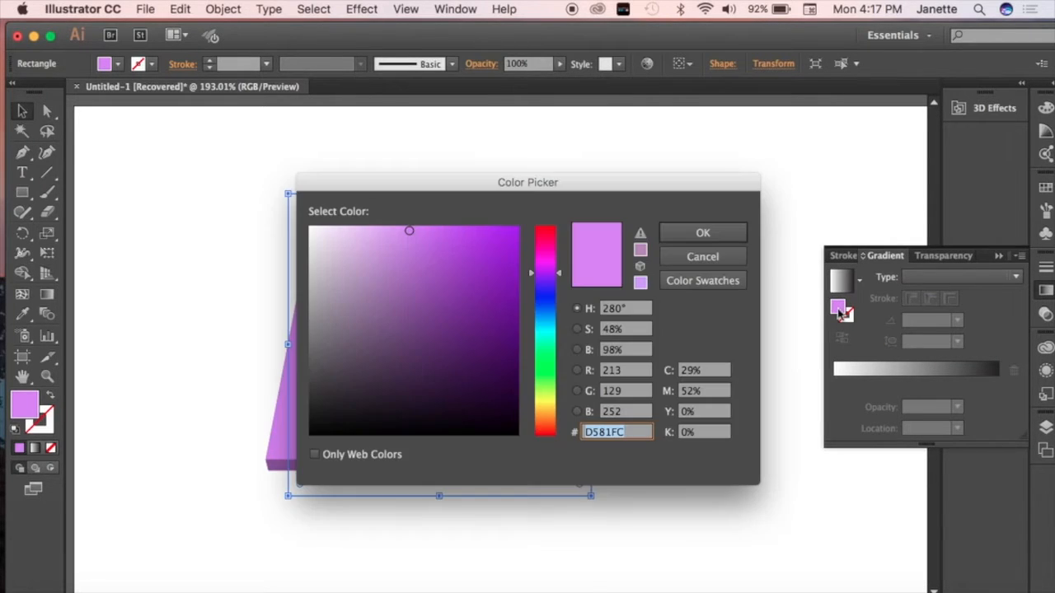
click(544, 373)
click(693, 233)
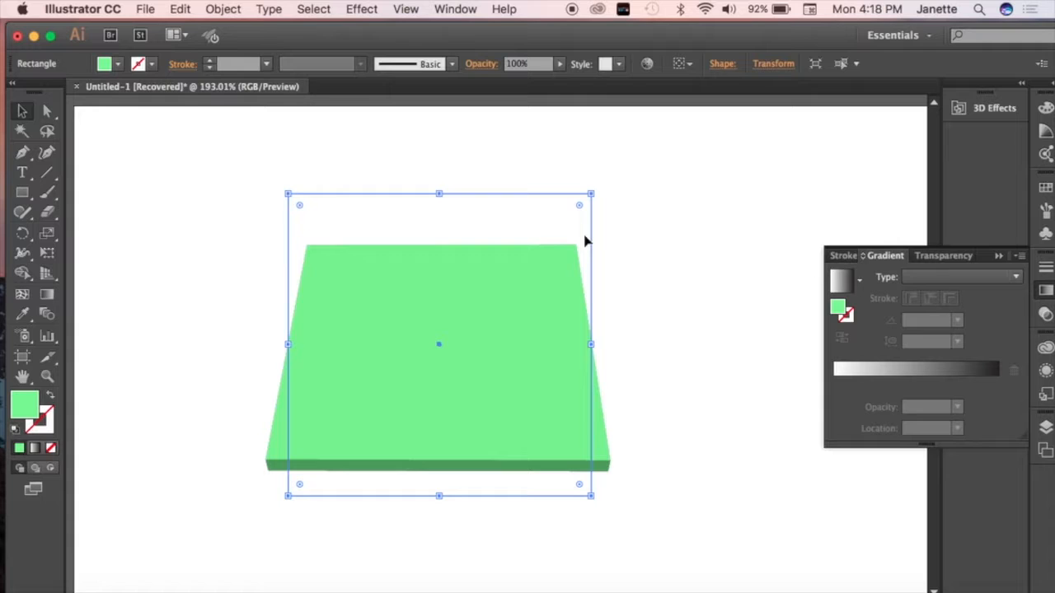
Nudge the green slab up and slightly to the right so it stacks on the purple slab.
click(22, 113)
key(Up)
key(Up)
key(Up)
key(Up)
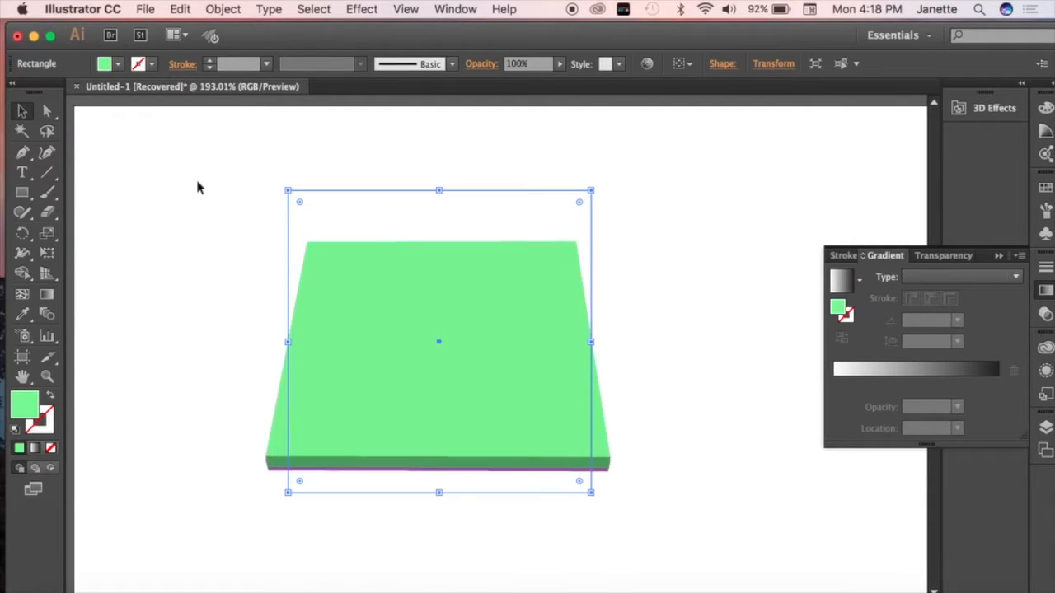
key(Up)
key(Up)
key(Up)
key(Up)
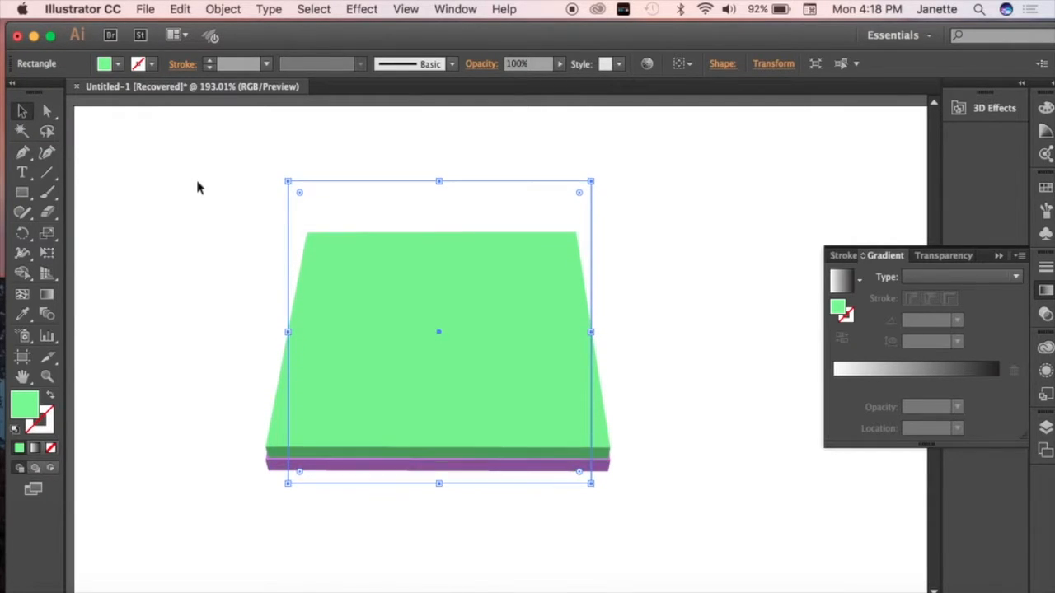
key(Right)
key(Down)
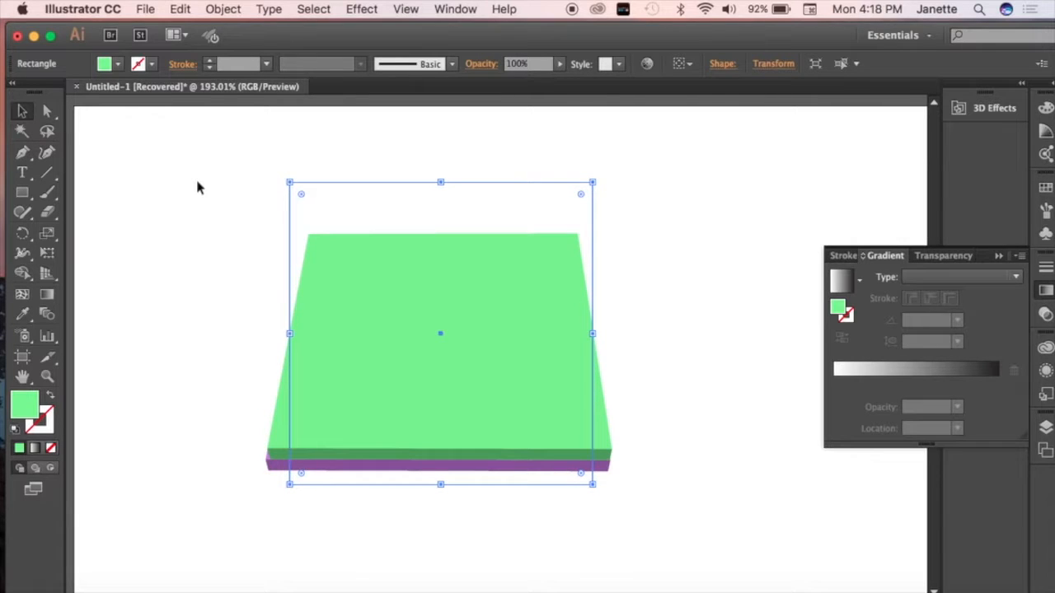
Move the green slab by a numeric offset of 0 px horizontal and 1 px vertical.
click(23, 113)
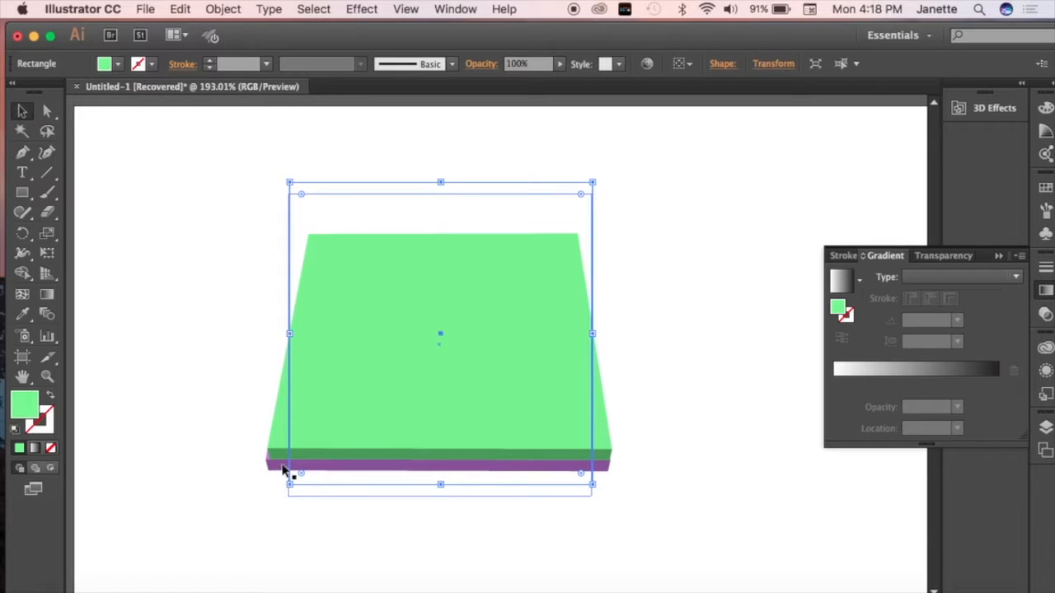
click(998, 257)
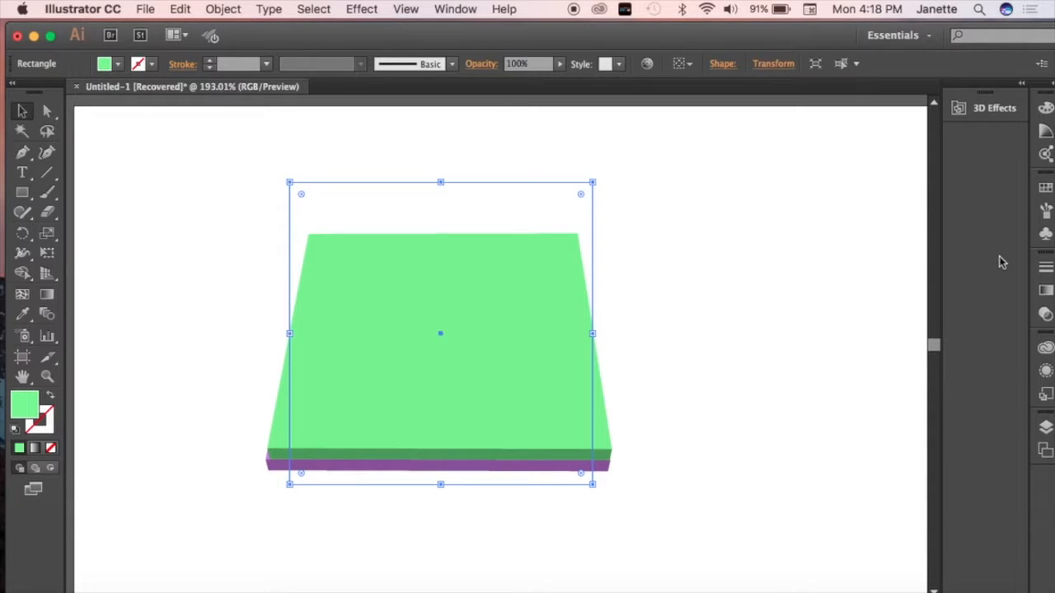
key(Return)
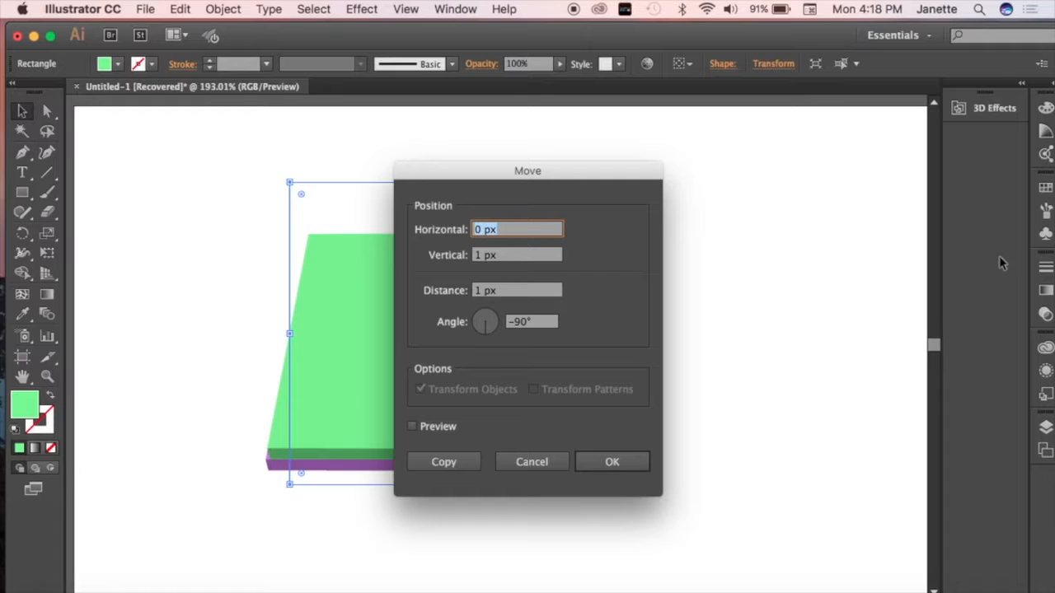
click(596, 458)
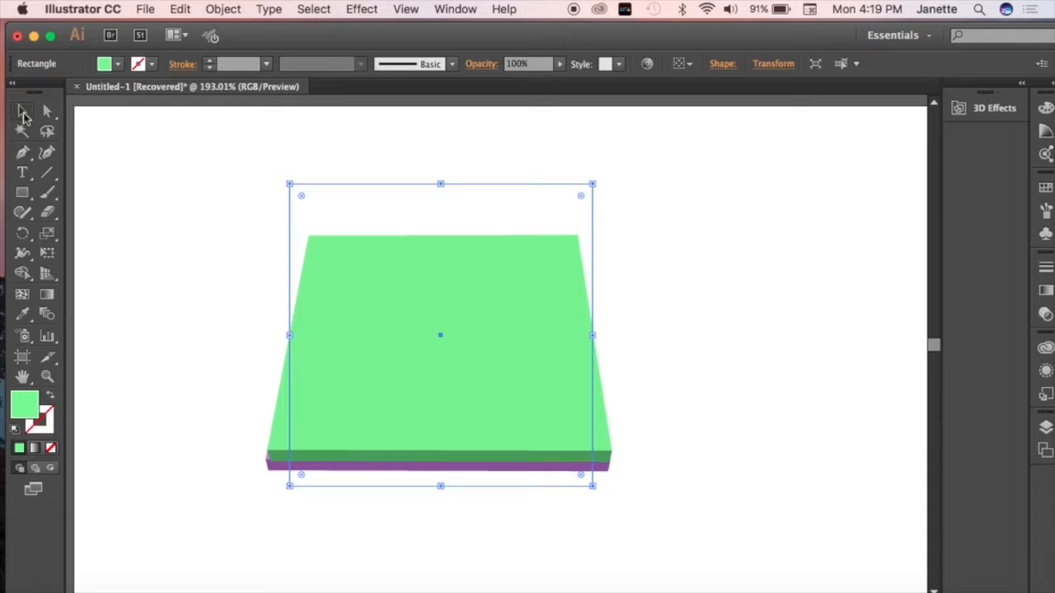
click(23, 113)
click(146, 10)
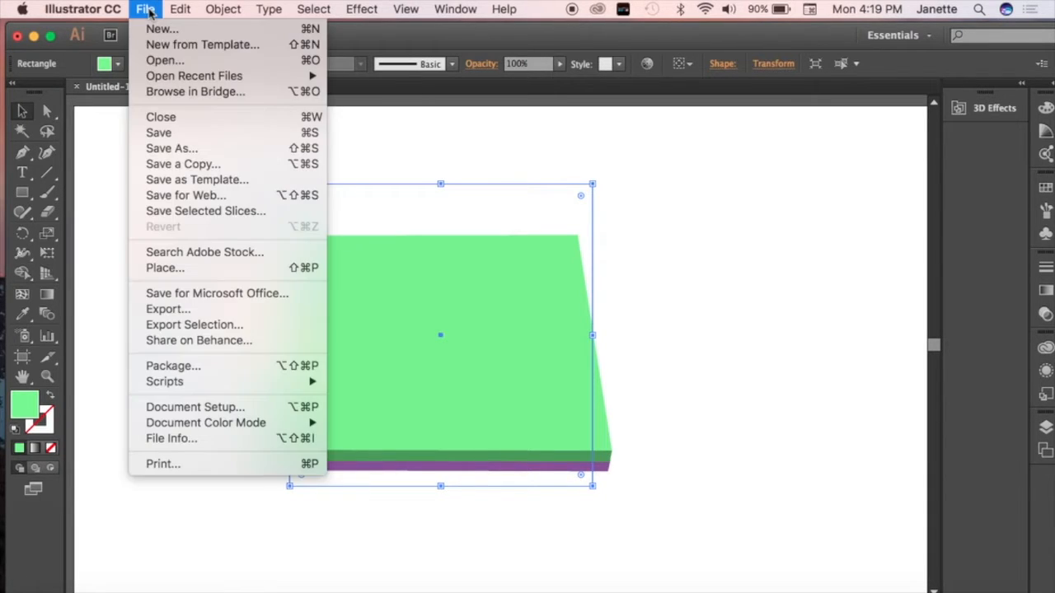
click(22, 114)
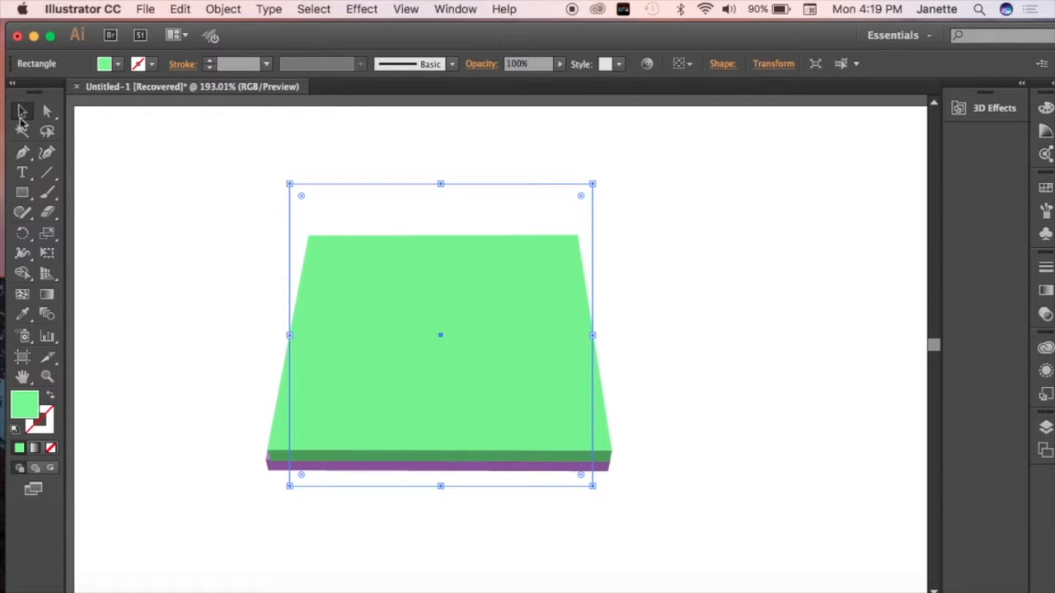
Switch from Illustrator to Photoshop and open the recent file Untitled-1 [Recovered].png.
click(33, 36)
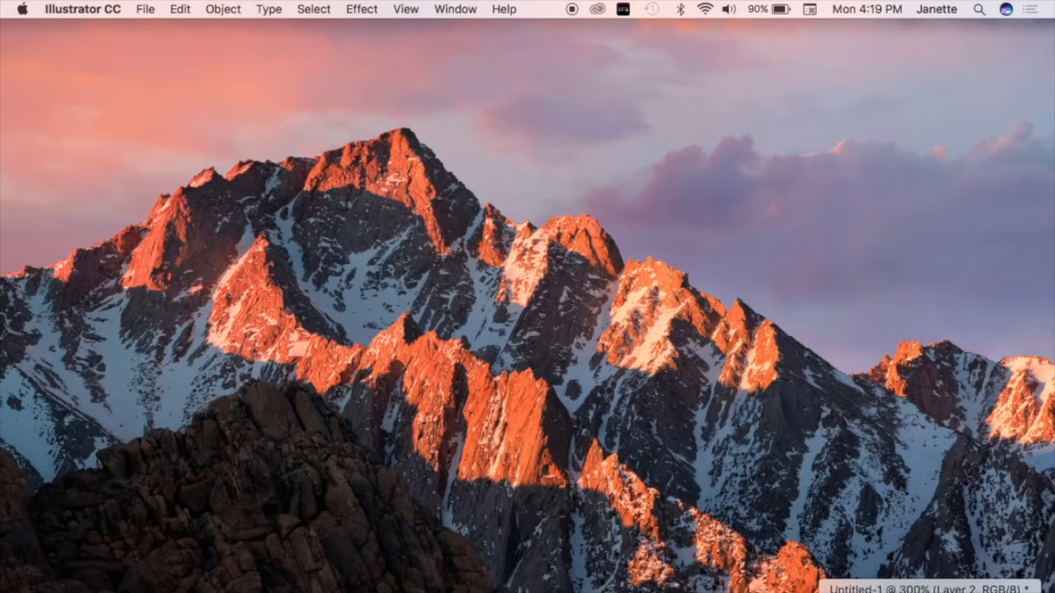
click(922, 591)
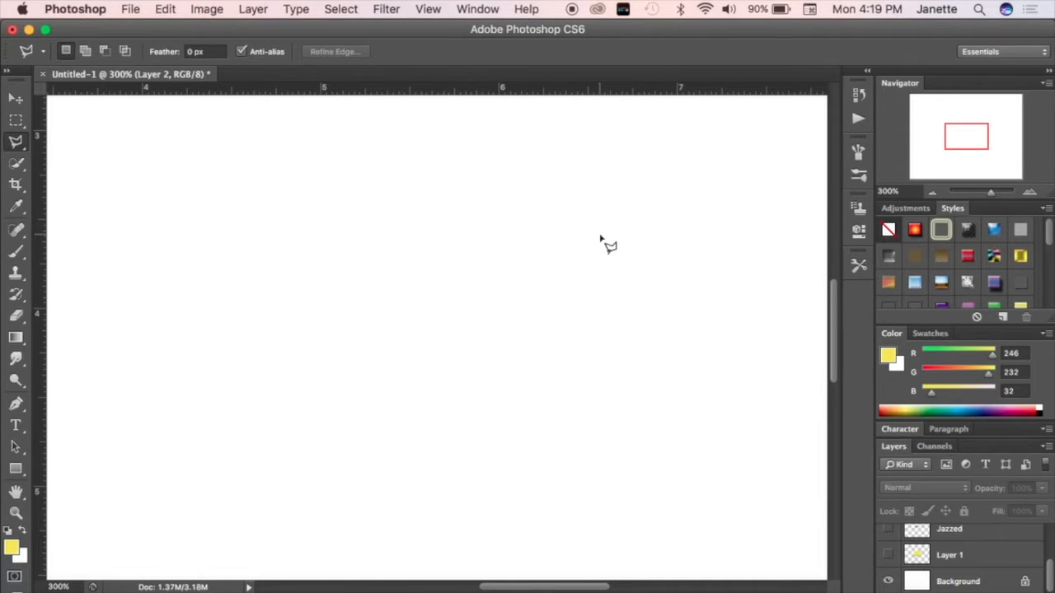
click(13, 103)
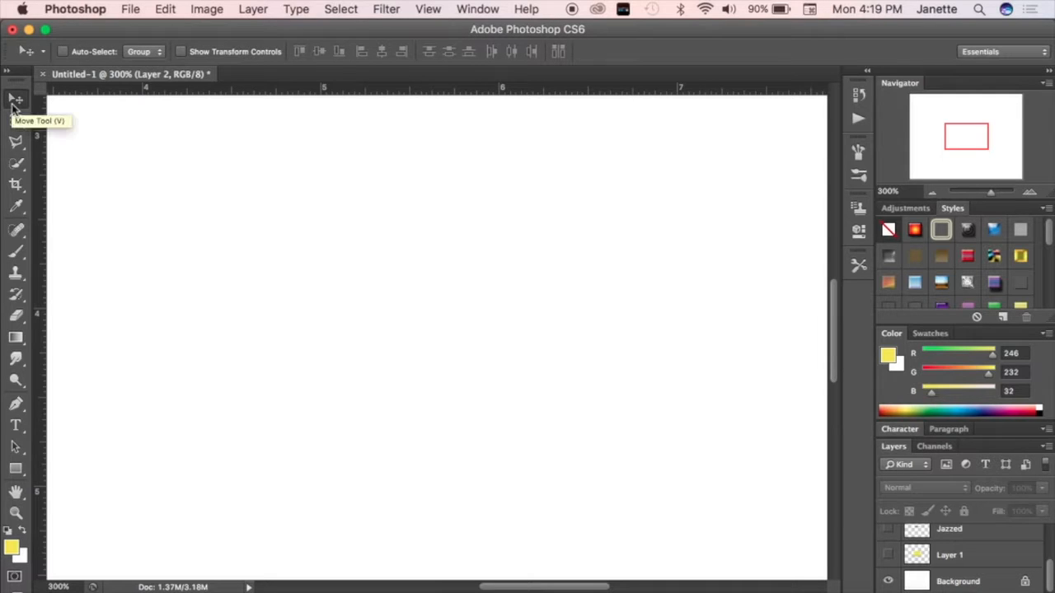
click(131, 10)
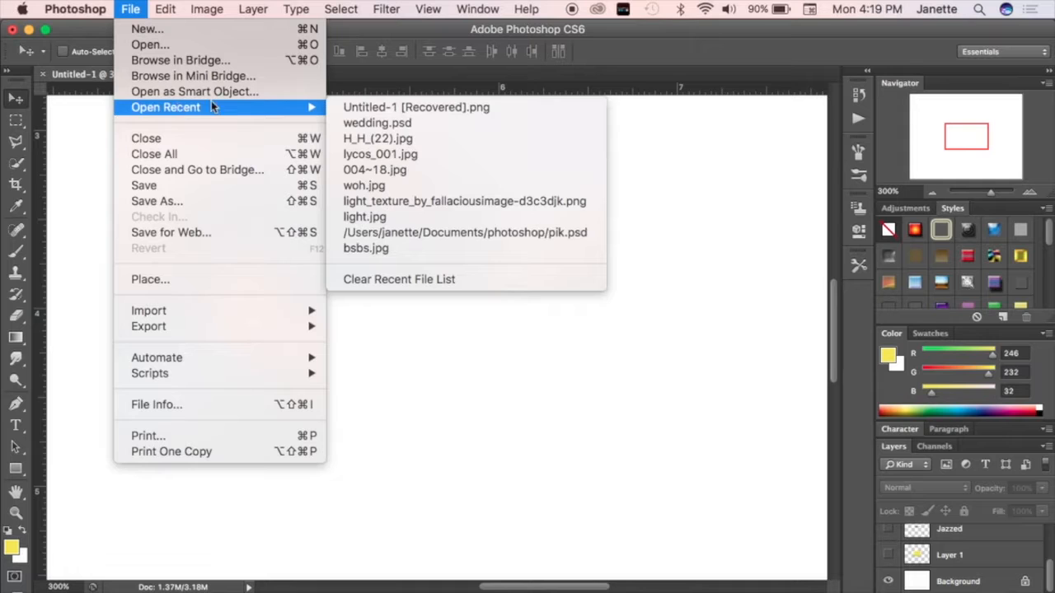
mouse_move(284, 109)
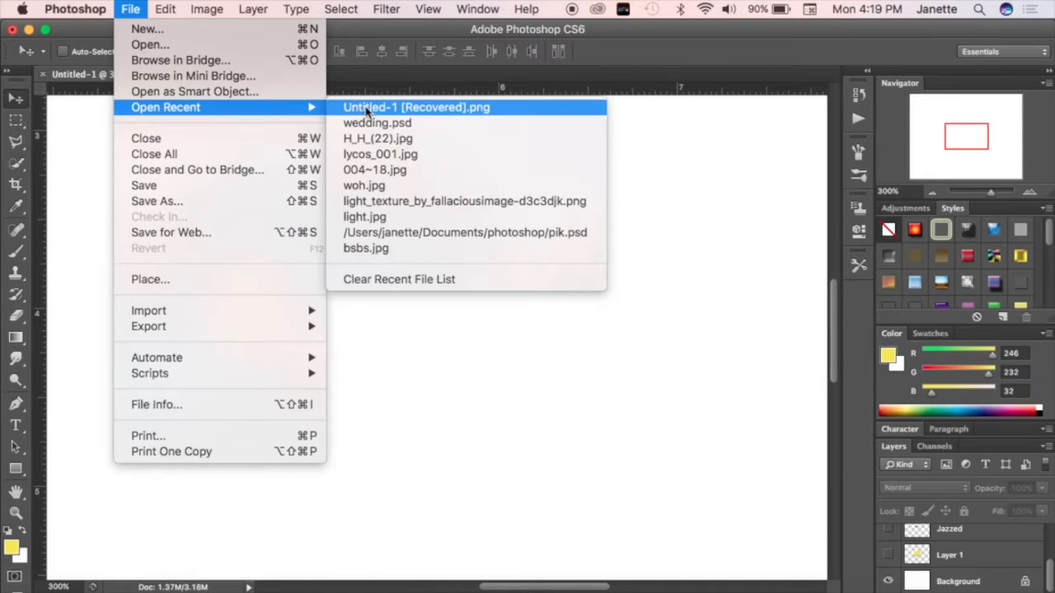
click(369, 111)
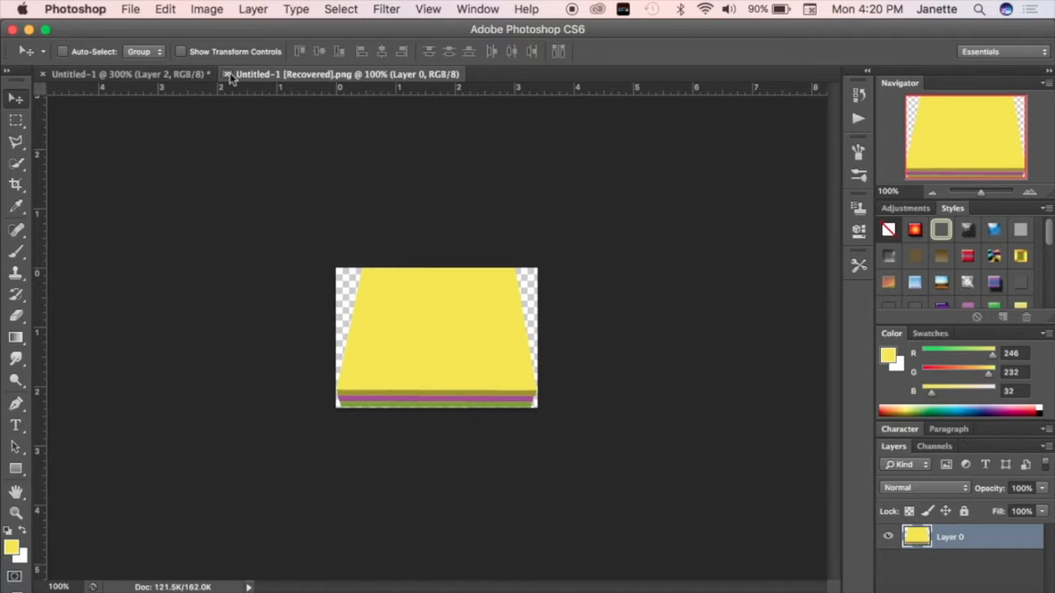
Cut the slab stack from the PNG, close that file, and paste the stack above the Background layer of Untitled-1.
key(super+x)
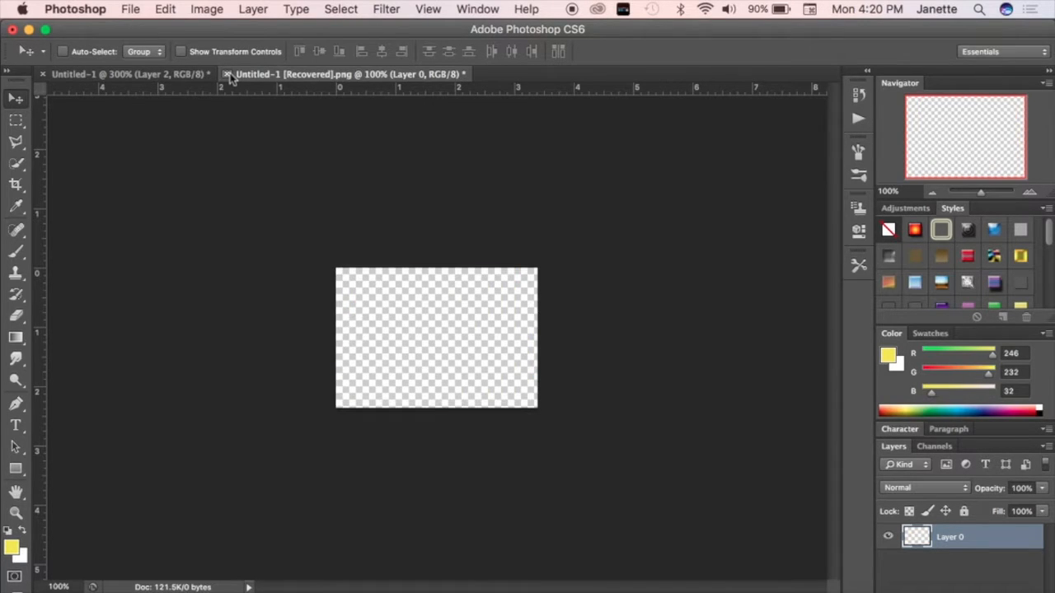
click(226, 74)
click(477, 239)
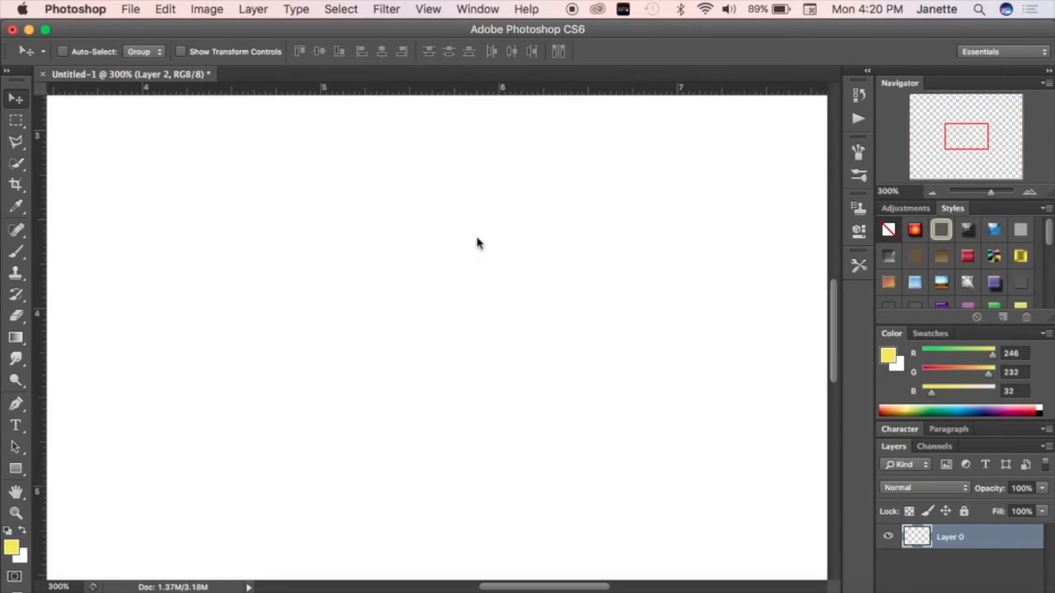
scroll(942, 565, down, 1)
scroll(942, 565, down, 1)
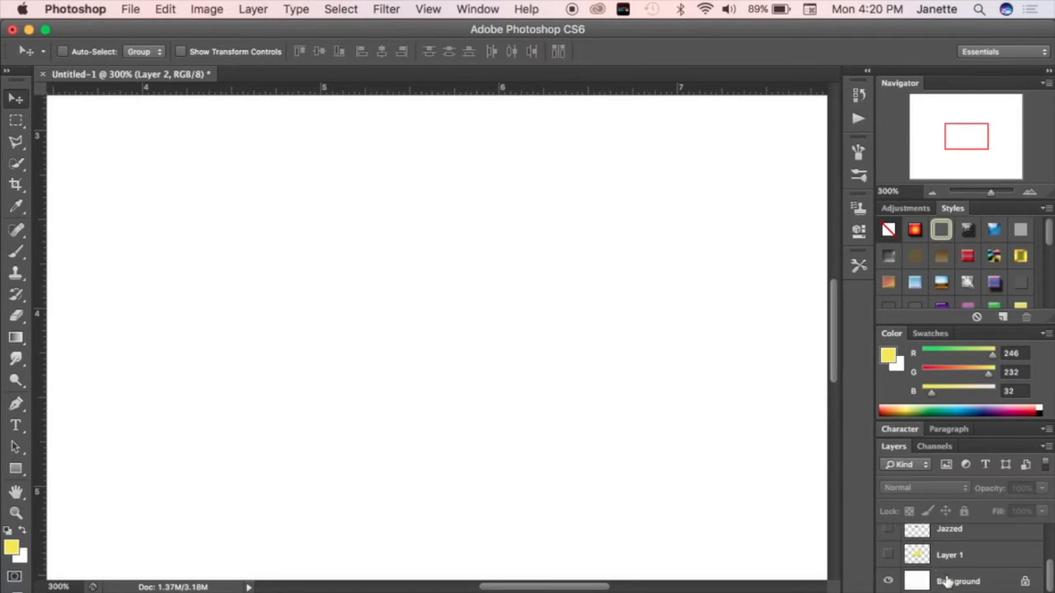
click(950, 582)
key(super+v)
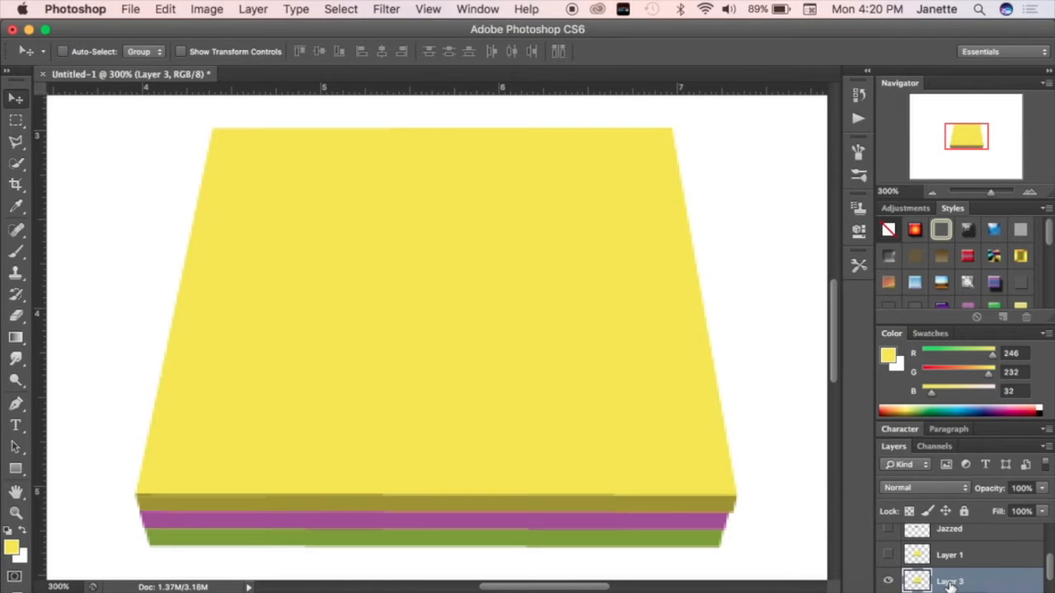
Delete the pasted slab stack layer, Layer 3, from Untitled-1.
click(931, 192)
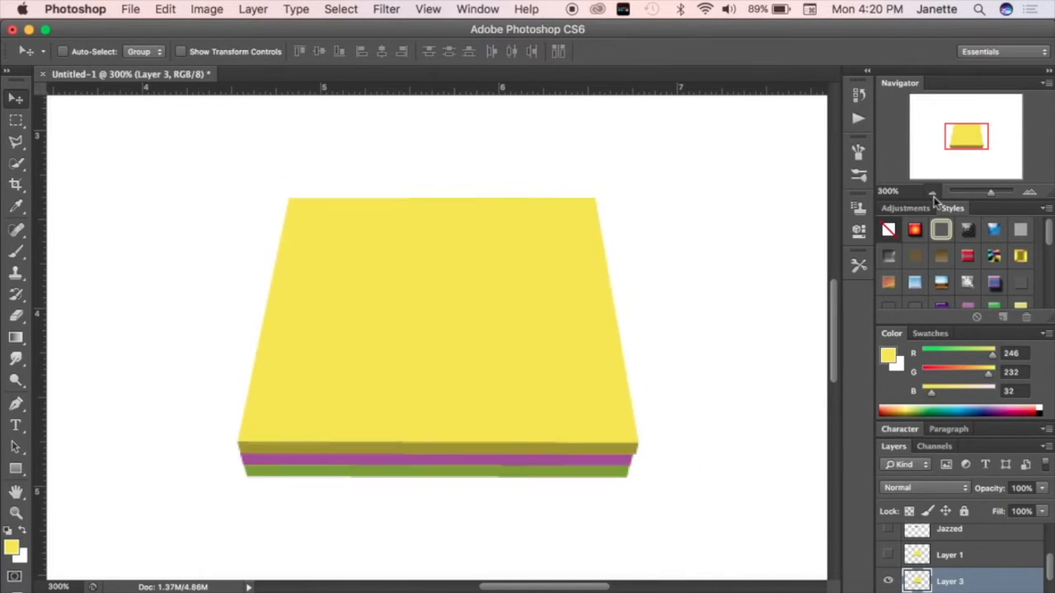
click(932, 192)
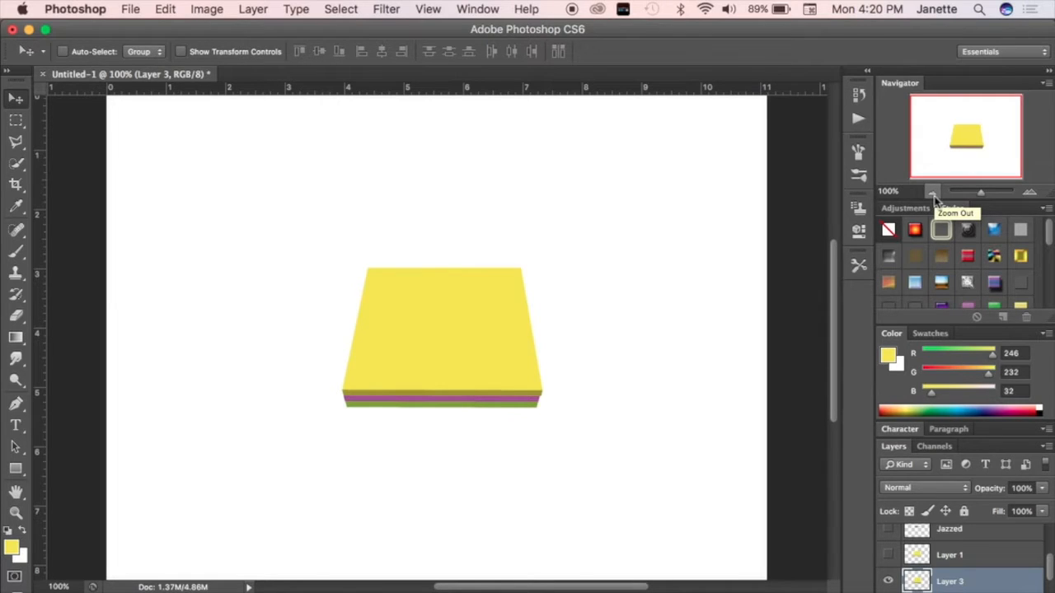
click(1029, 194)
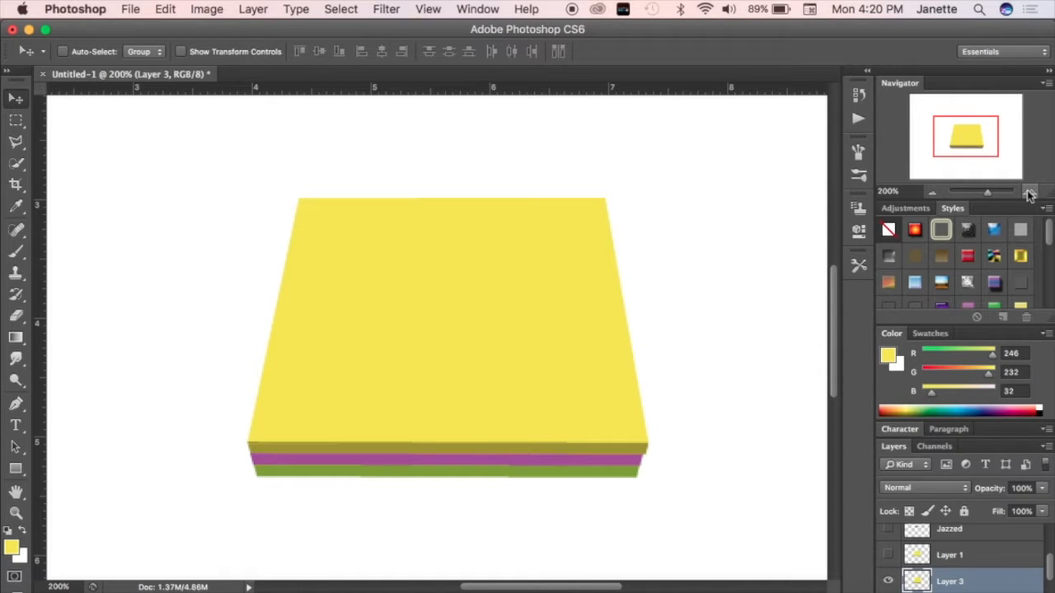
key(Delete)
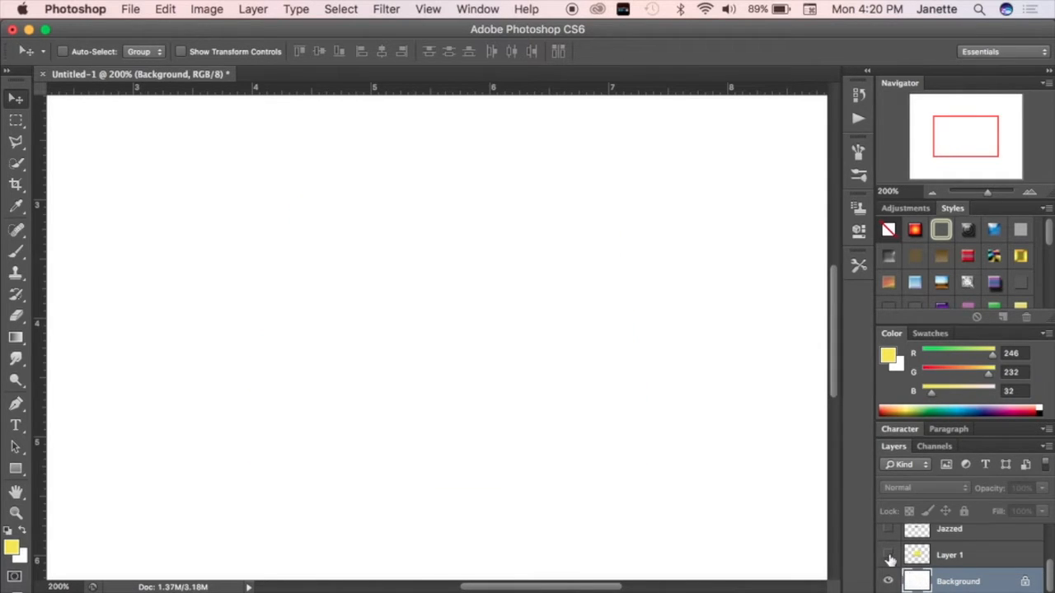
Make Layer 1 with the slab stack and the Jazzed layer visible, and activate the Type tool.
click(888, 555)
scroll(933, 558, up, 2)
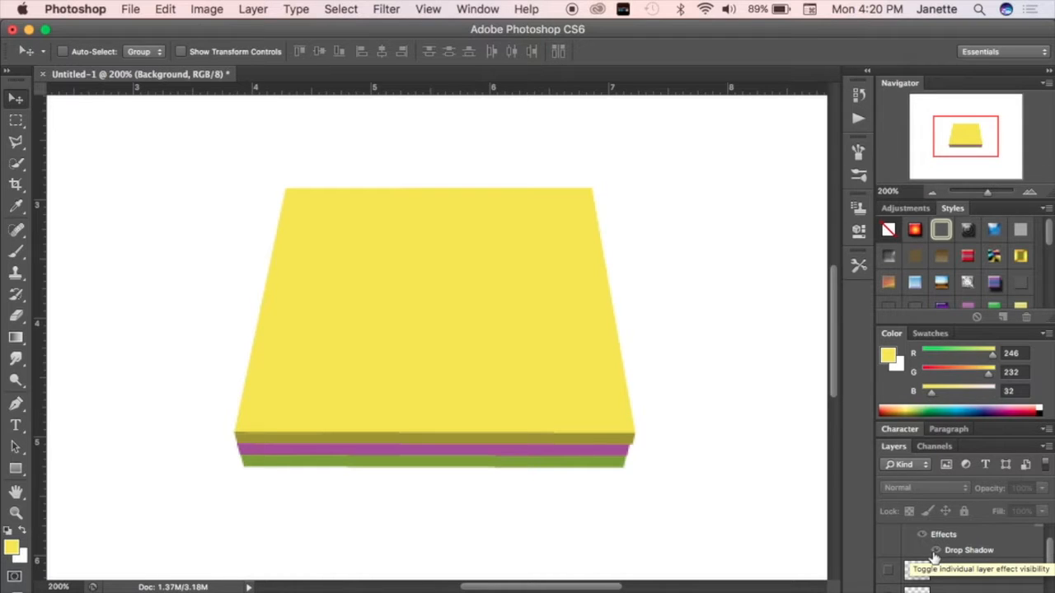
click(888, 572)
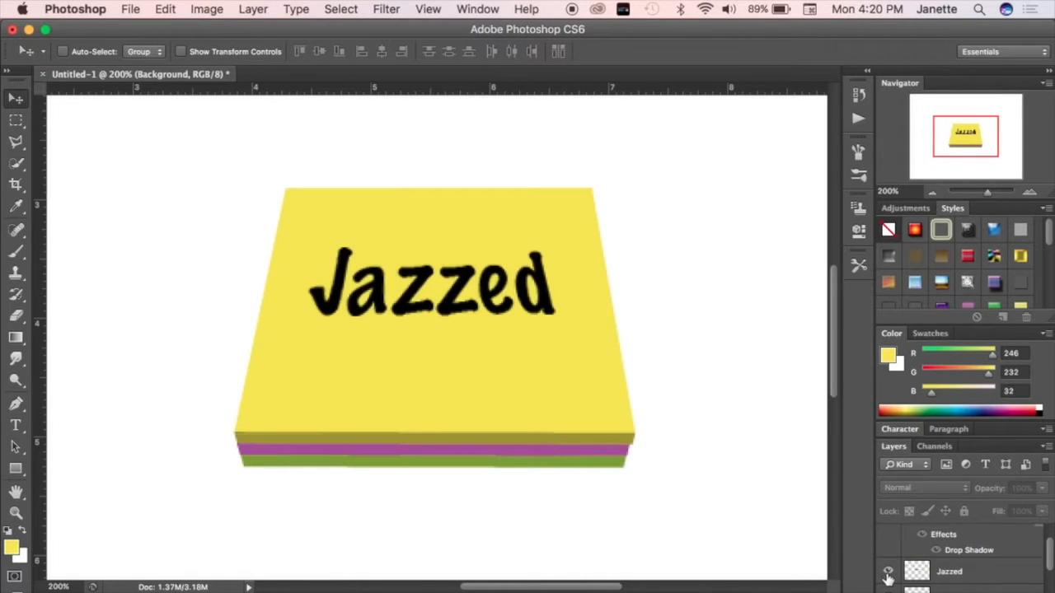
click(16, 426)
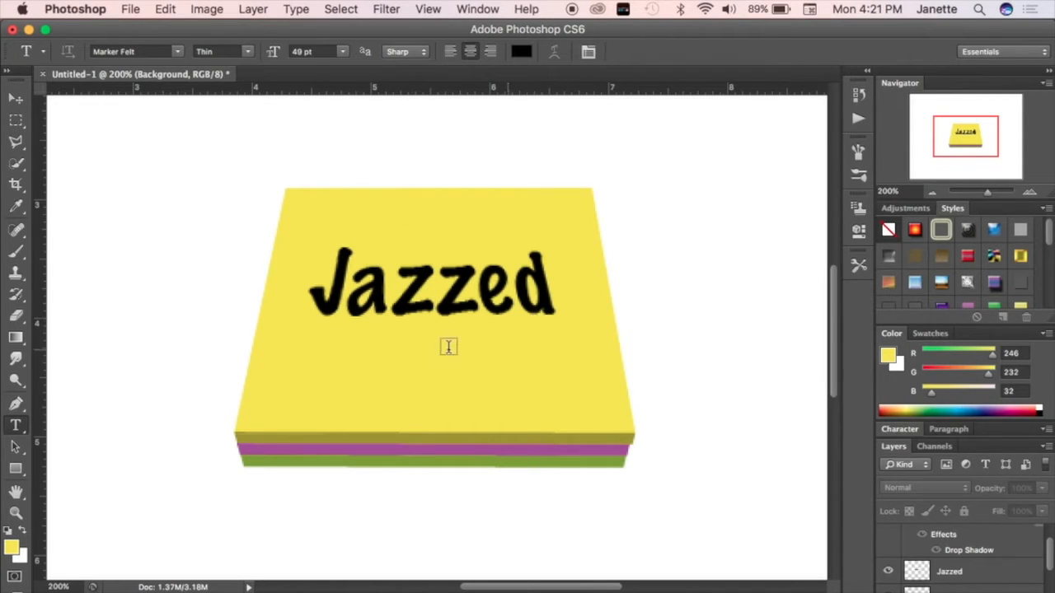
Add a new empty layer above Layer 2 with the Polygonal Lasso tool active.
click(18, 99)
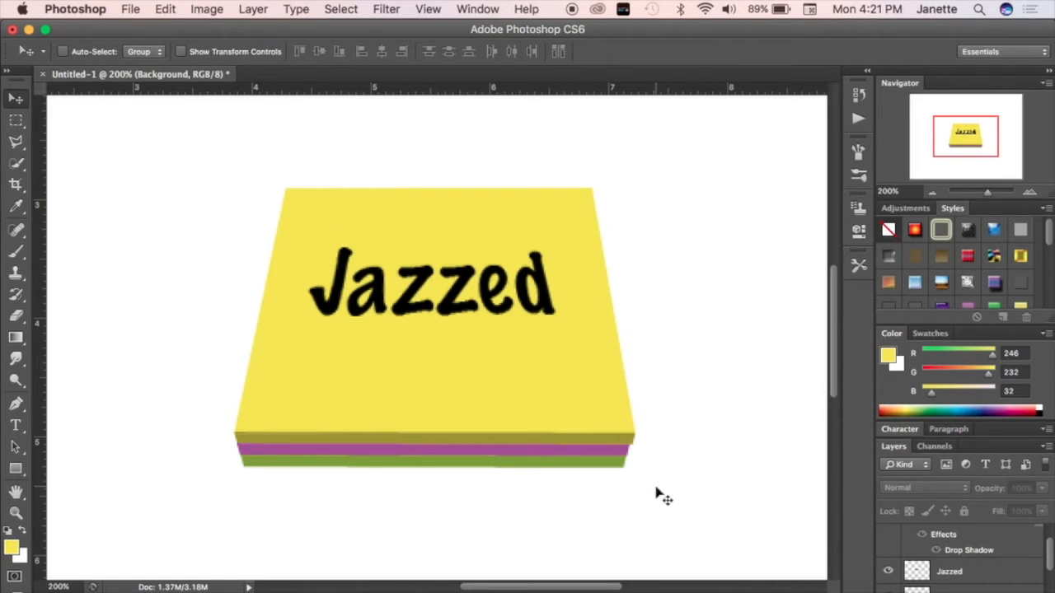
scroll(964, 551, up, 1)
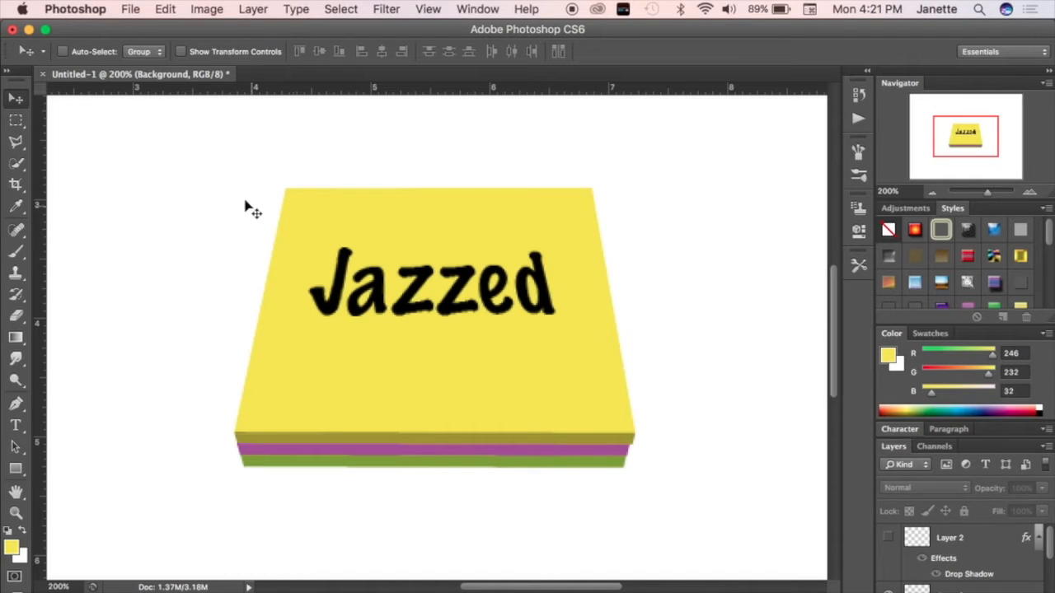
click(17, 142)
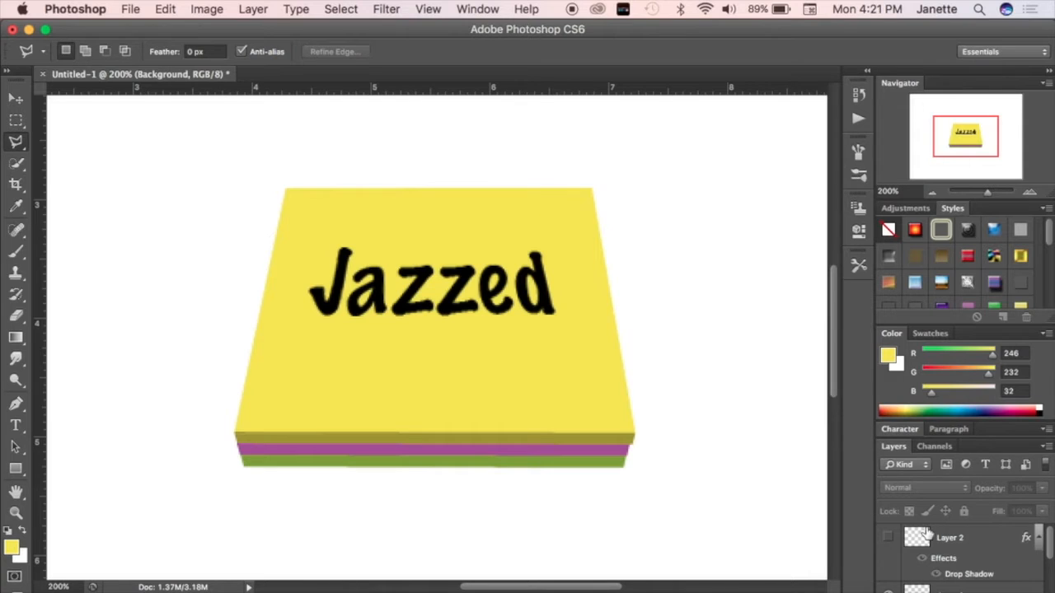
click(989, 548)
key(super+shift+alt+n)
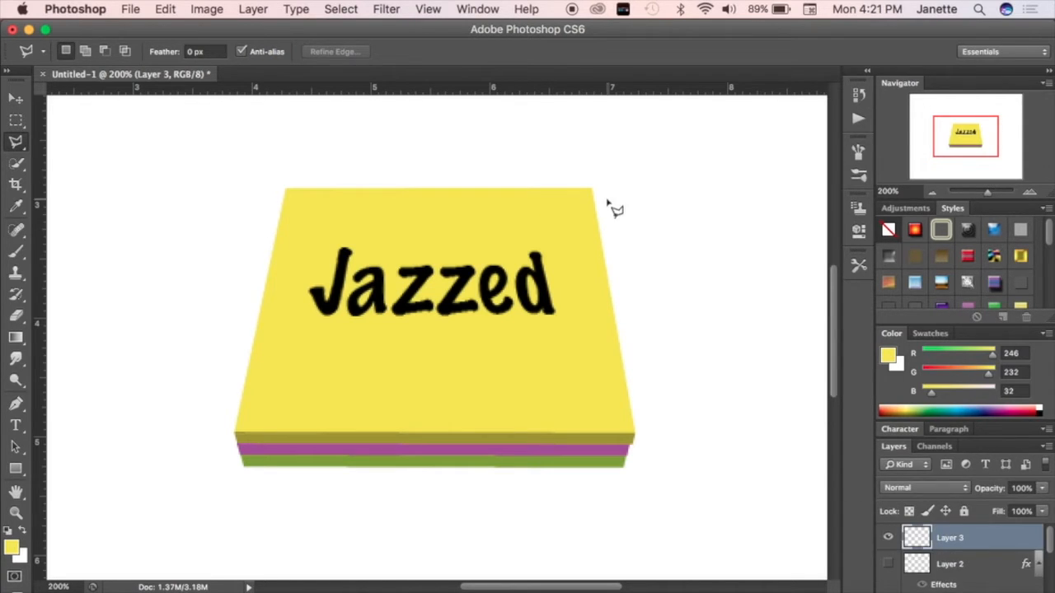
Outline a triangular selection with the Polygonal Lasso, folding inward from the upper-right corner of the yellow slab's top face.
click(20, 144)
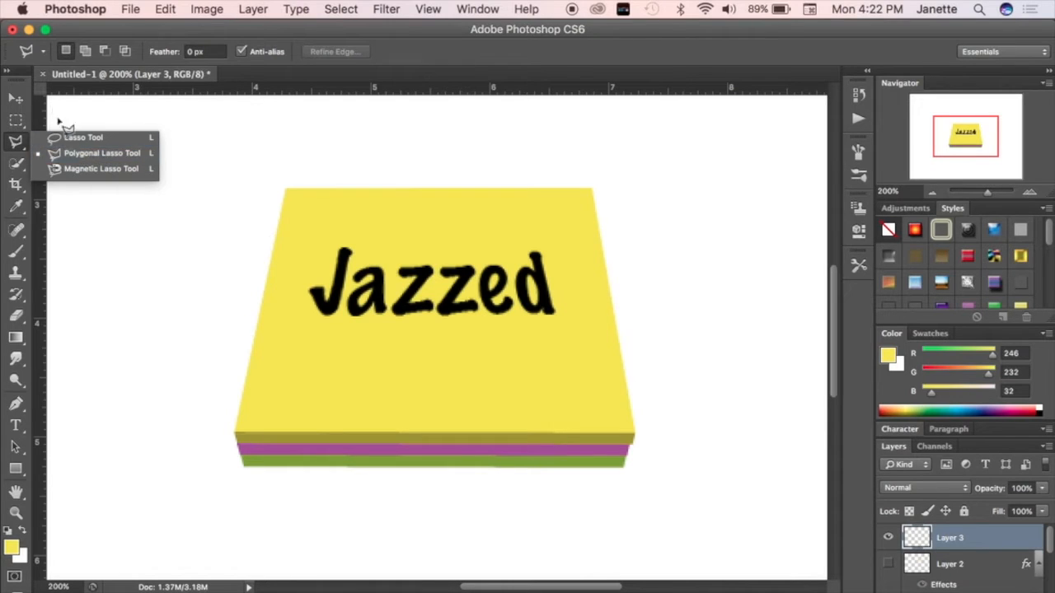
click(16, 98)
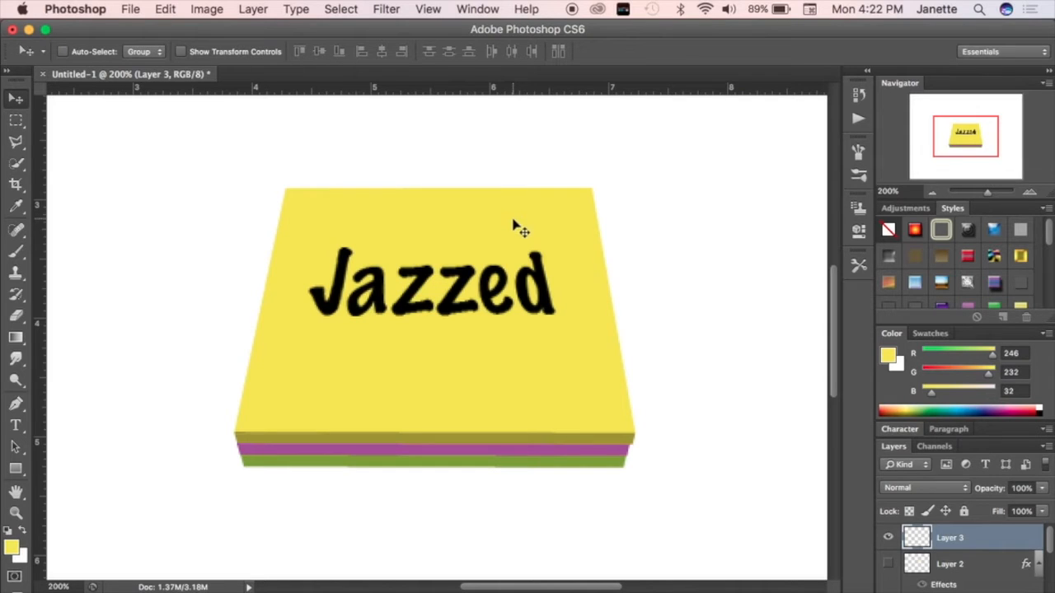
click(16, 142)
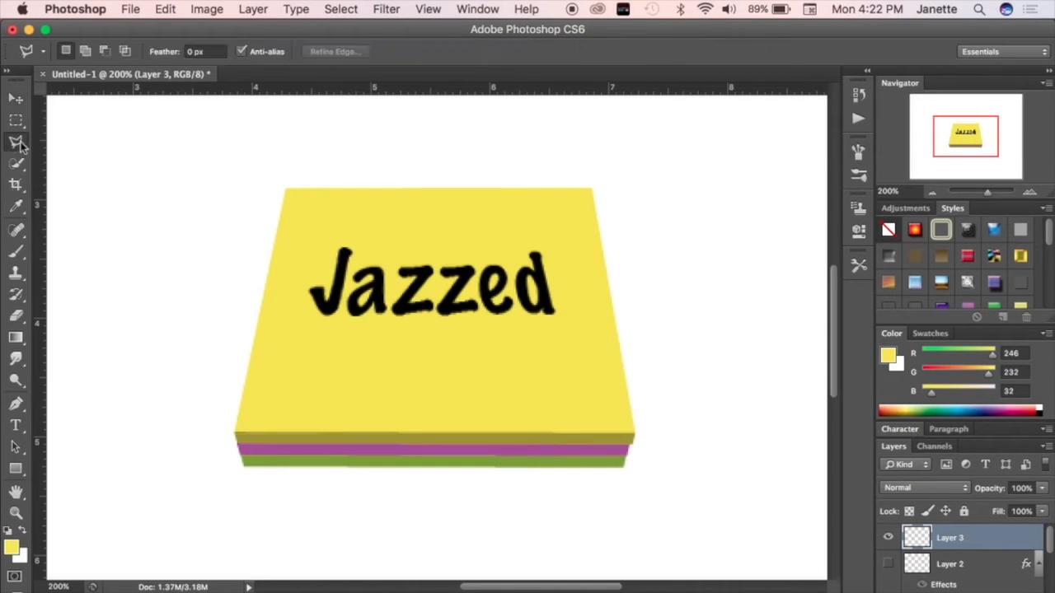
click(503, 189)
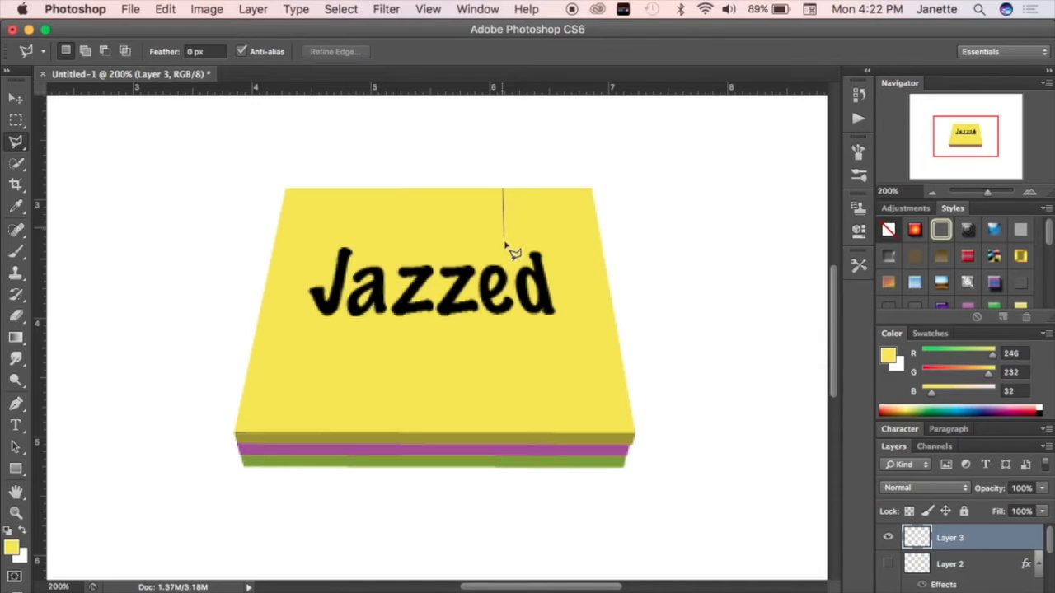
click(506, 301)
click(614, 302)
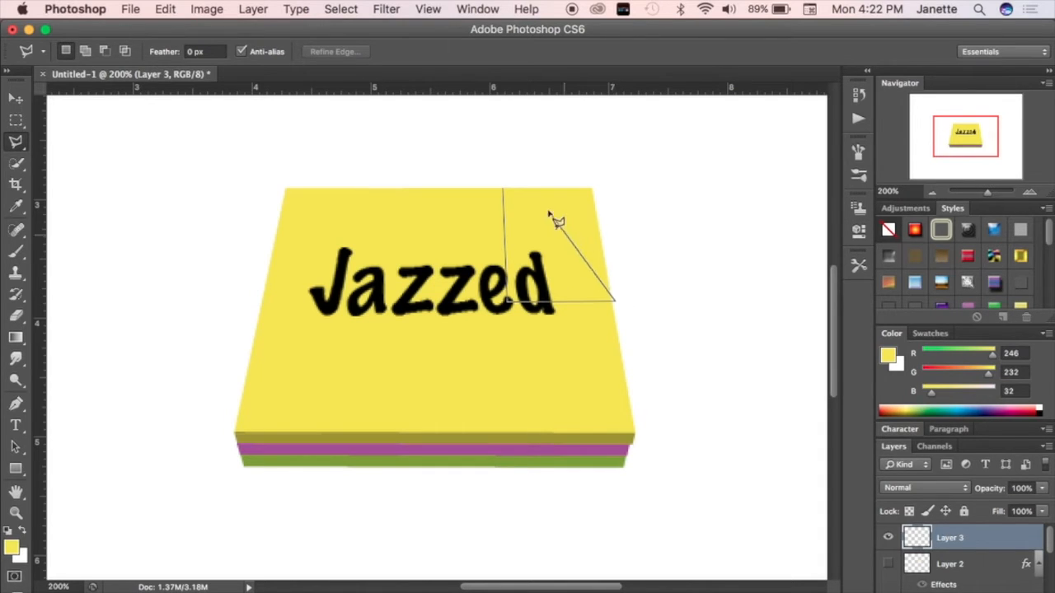
click(503, 190)
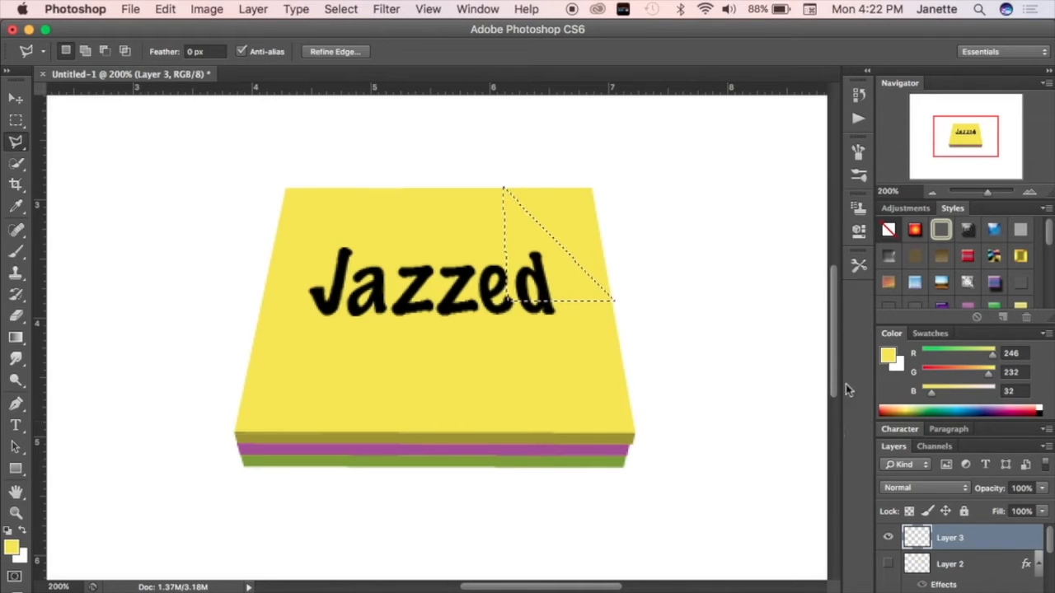
Fill the triangular selection on Layer 3 with the yellow foreground color f6e820 and deselect it.
click(890, 356)
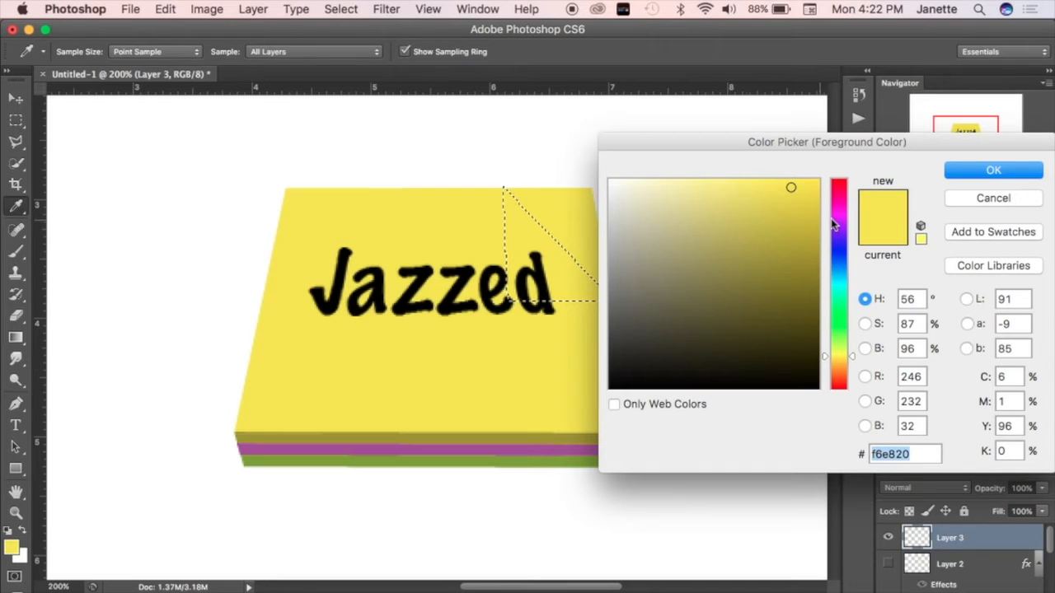
click(982, 175)
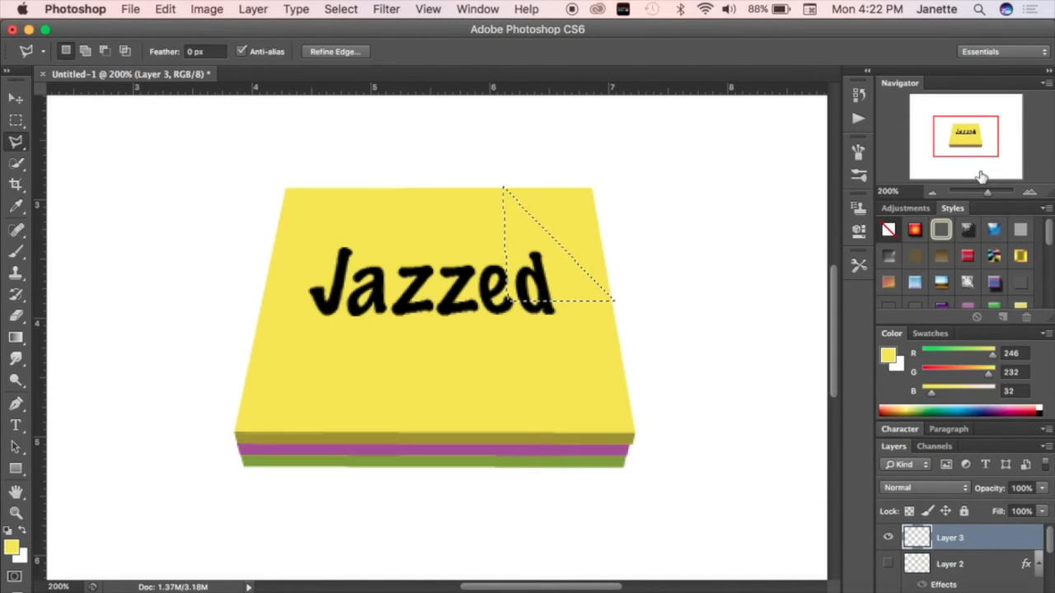
key(alt+BackSpace)
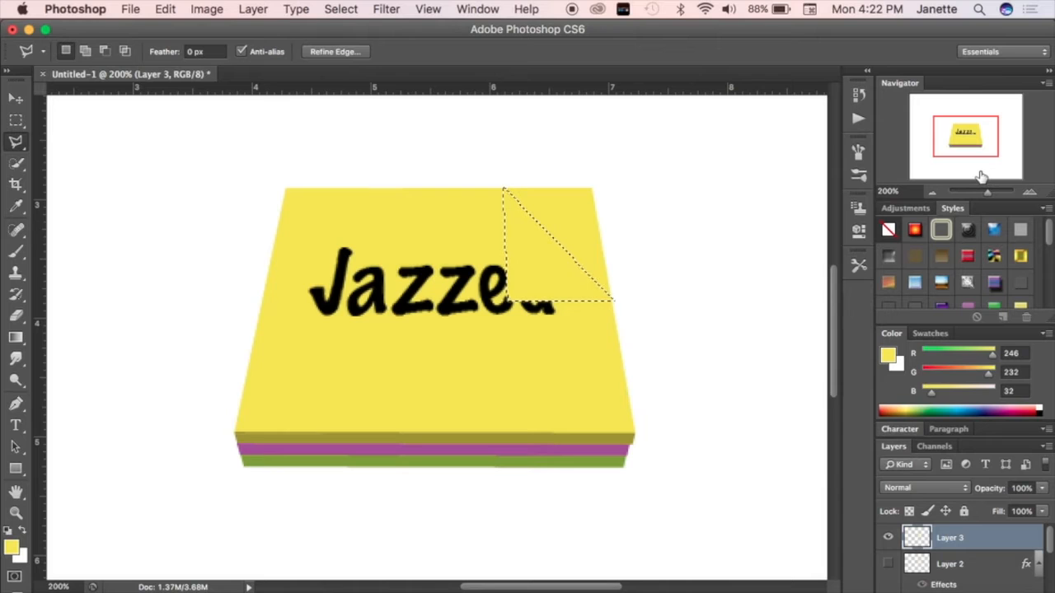
click(17, 99)
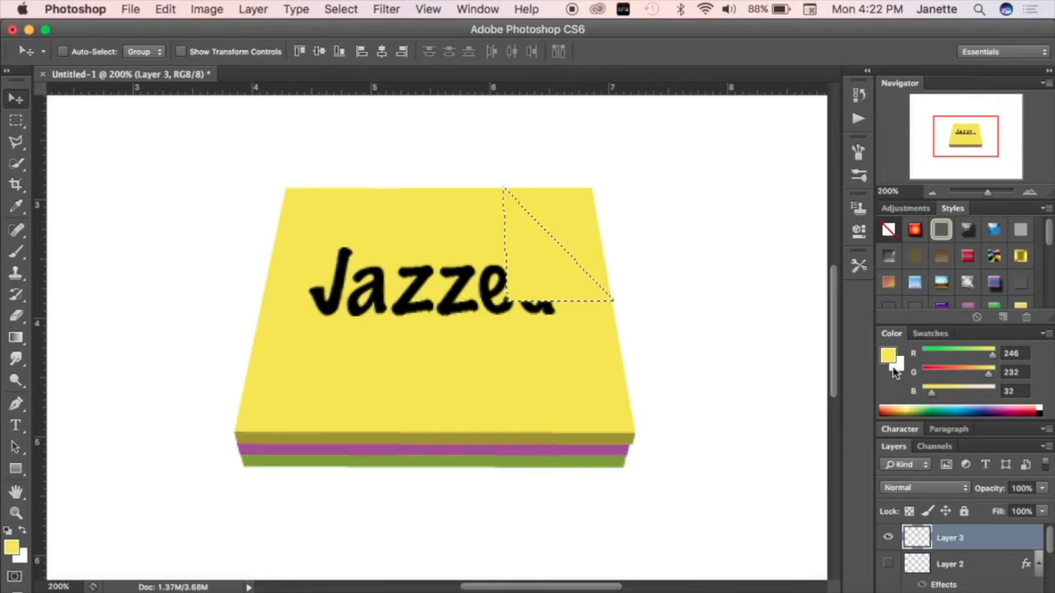
key(super+d)
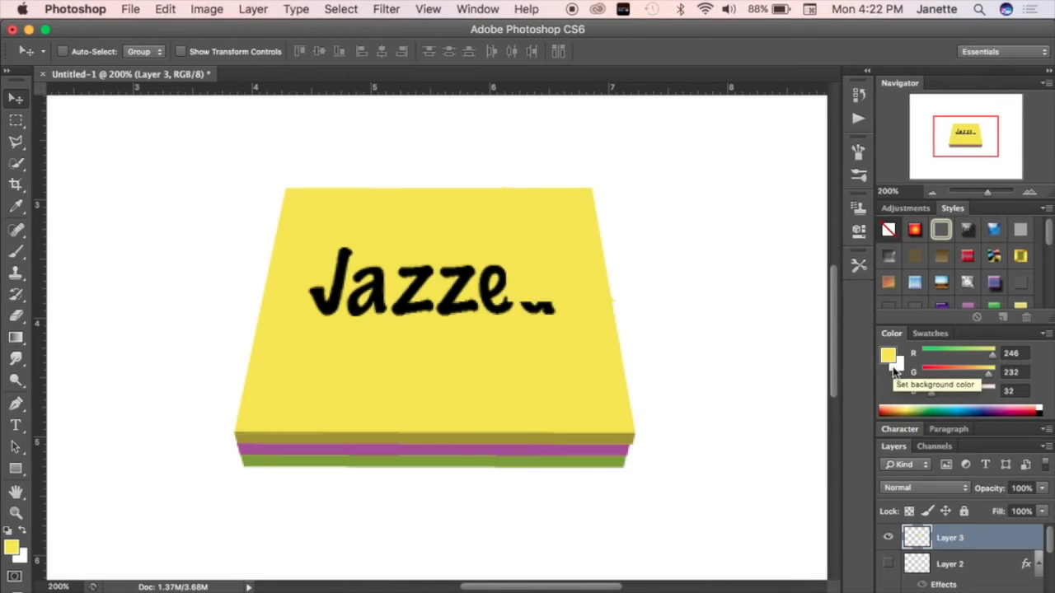
Give the triangle on Layer 3 a drop shadow at a 120° angle with global light turned off.
double_click(988, 548)
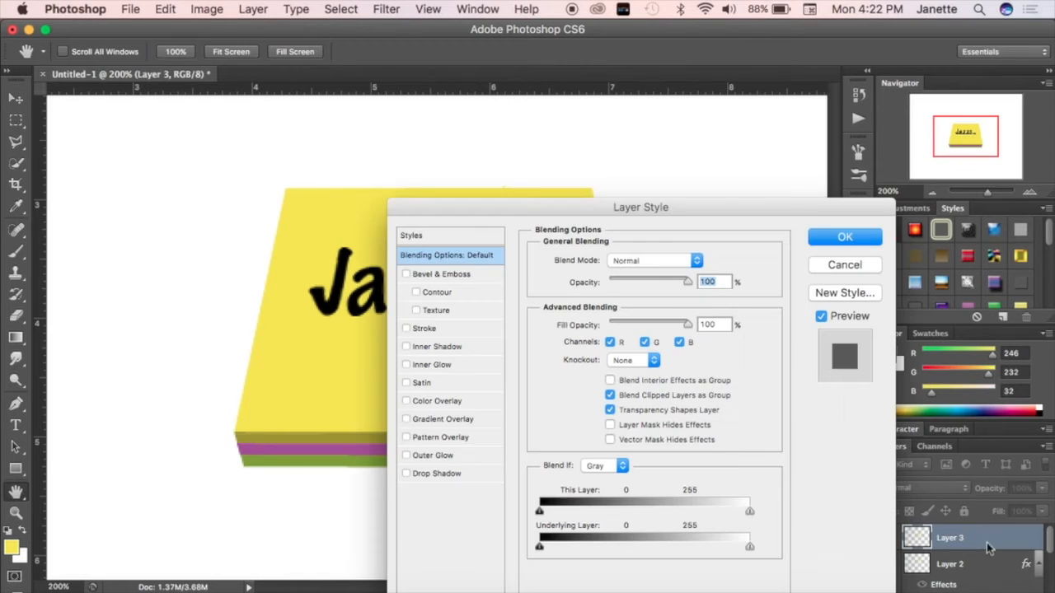
drag(627, 210, 918, 162)
click(755, 428)
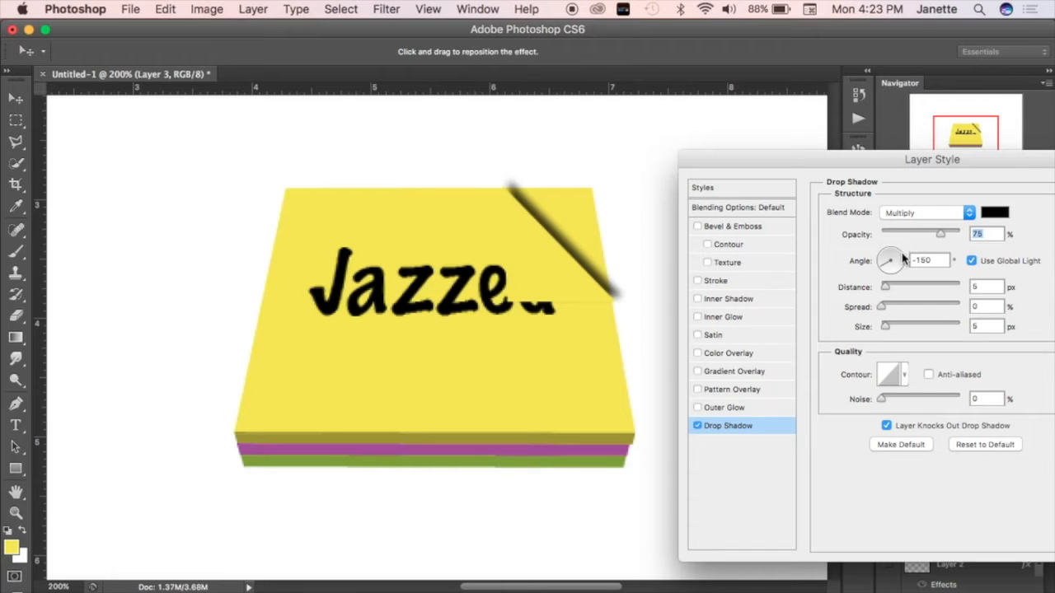
click(972, 260)
click(972, 261)
click(972, 260)
click(972, 261)
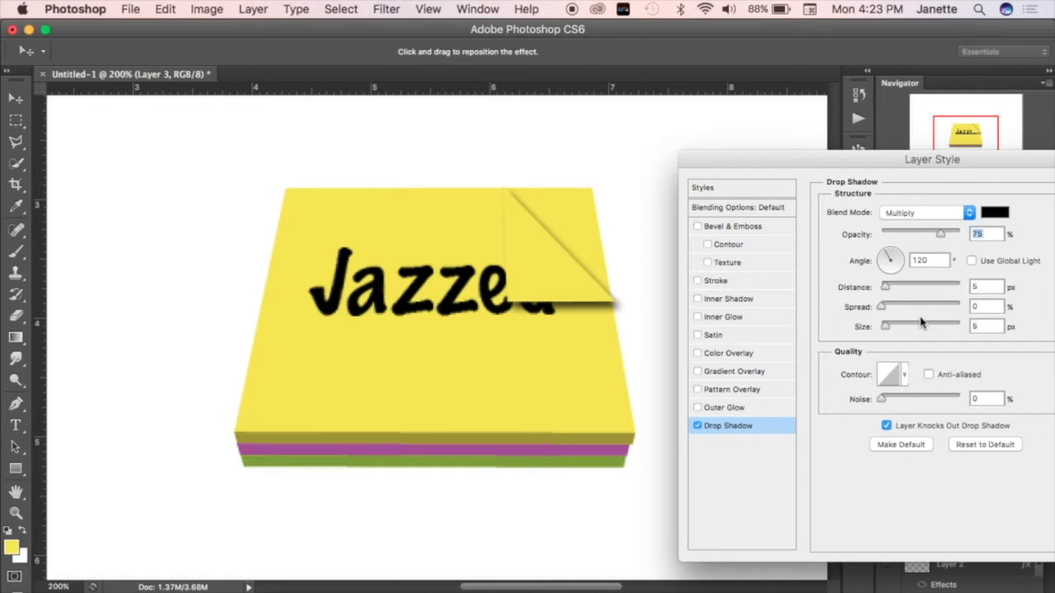
Set the triangle's drop shadow to 3 px distance and 40% opacity and apply the layer style.
drag(886, 287, 882, 287)
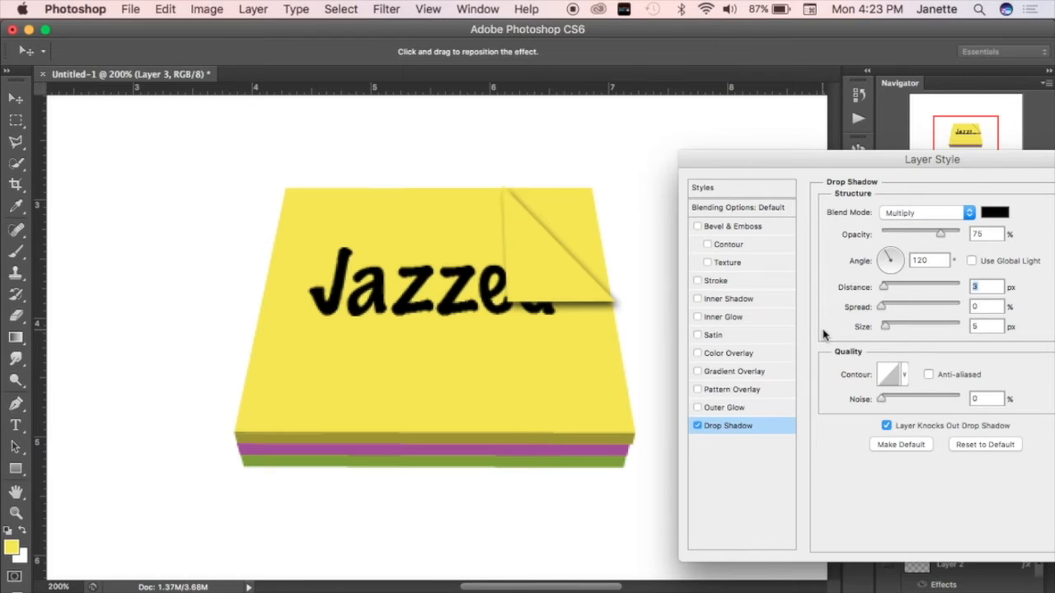
click(908, 235)
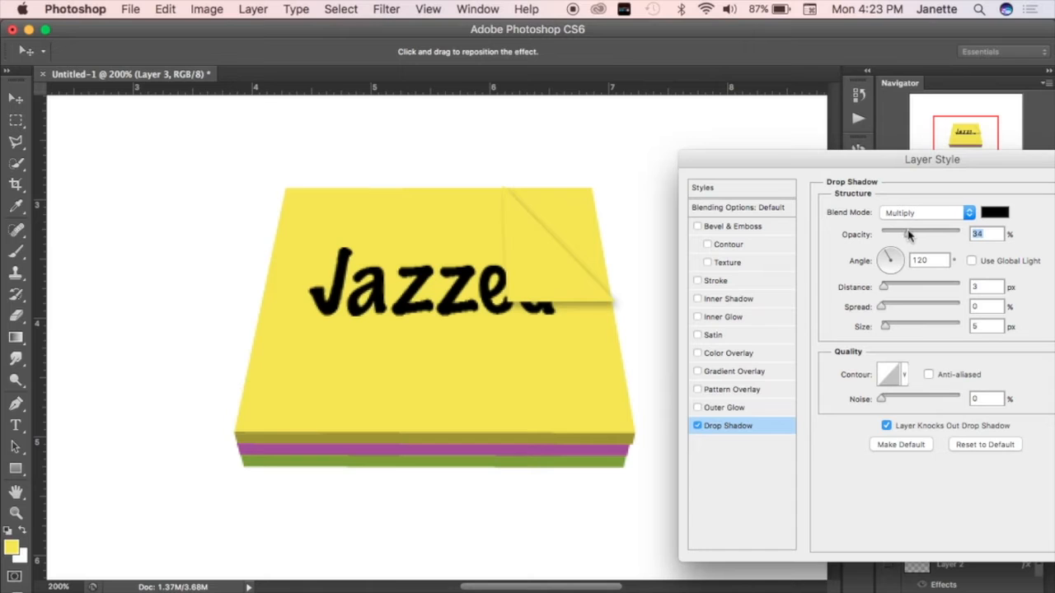
drag(908, 235, 909, 235)
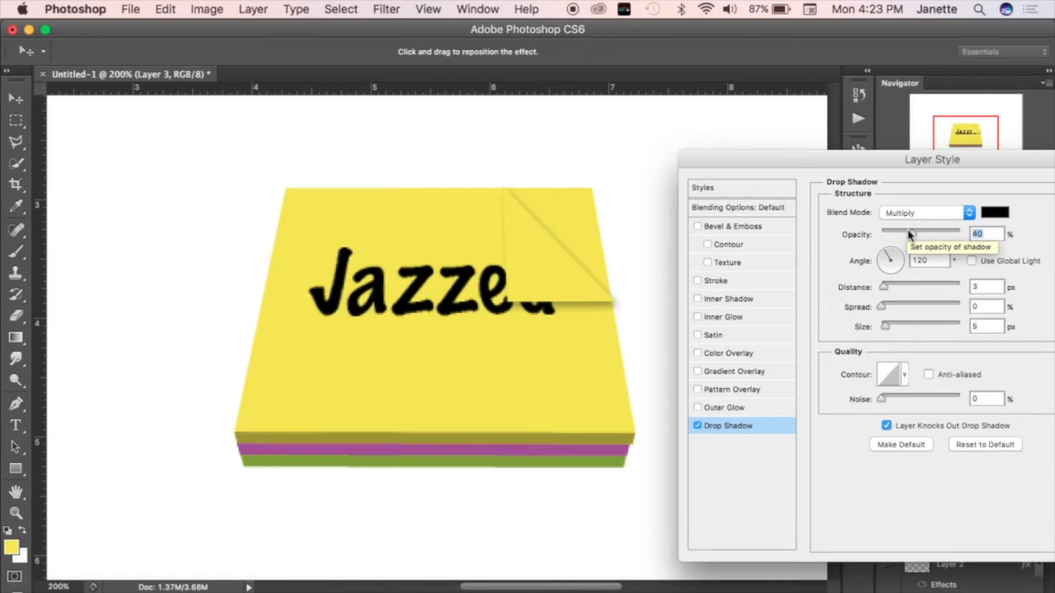
key(Return)
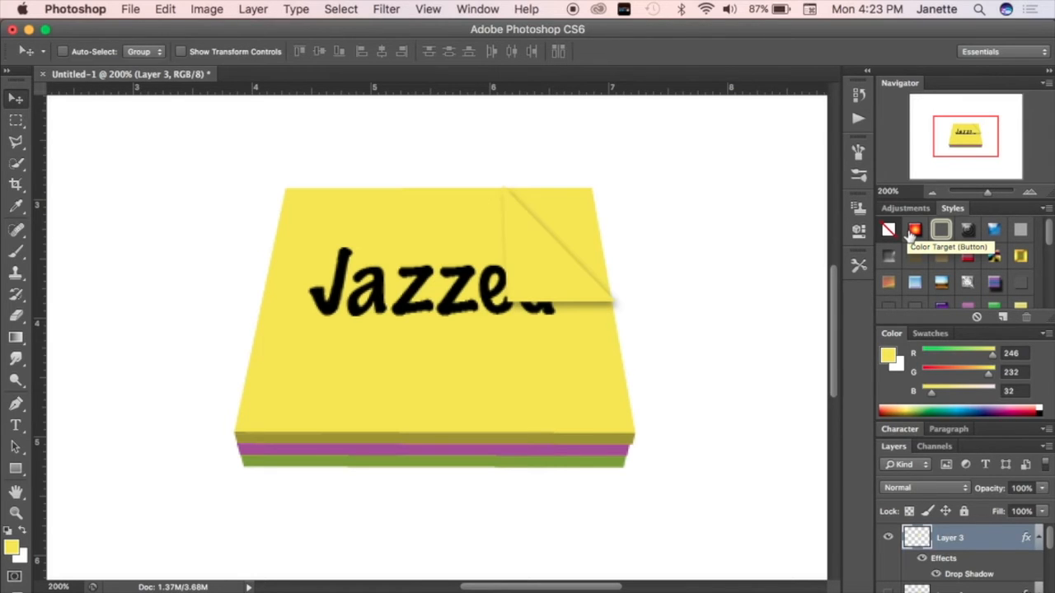
Free-transform the triangle on Layer 3 and reposition it against the slab's top and right edges at X 473 px, Y 245 px.
key(super+t)
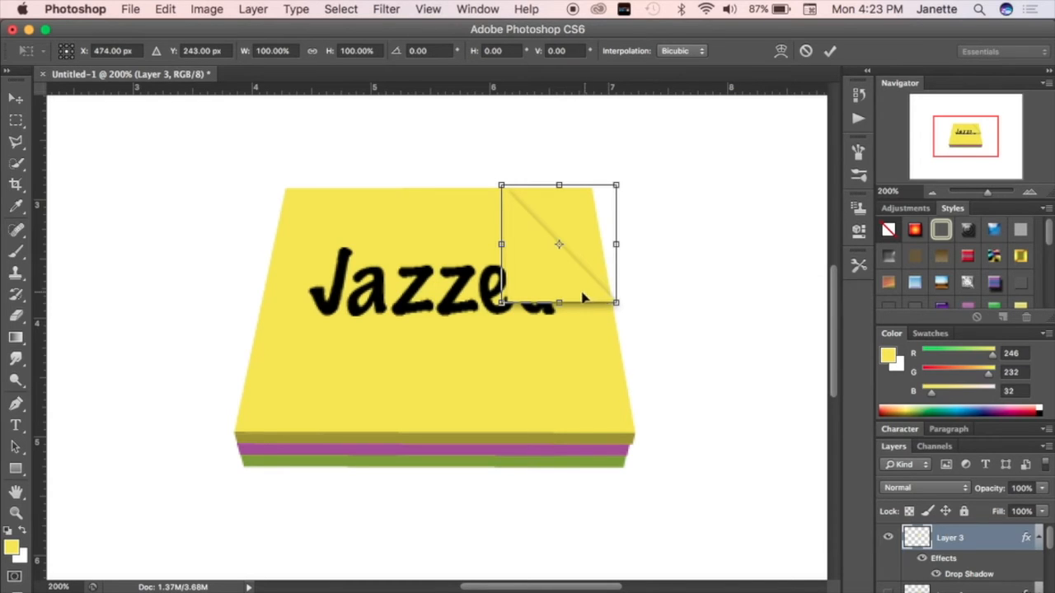
mouse_move(582, 296)
mouse_down()
mouse_move(602, 273)
mouse_move(585, 276)
mouse_move(588, 299)
mouse_up()
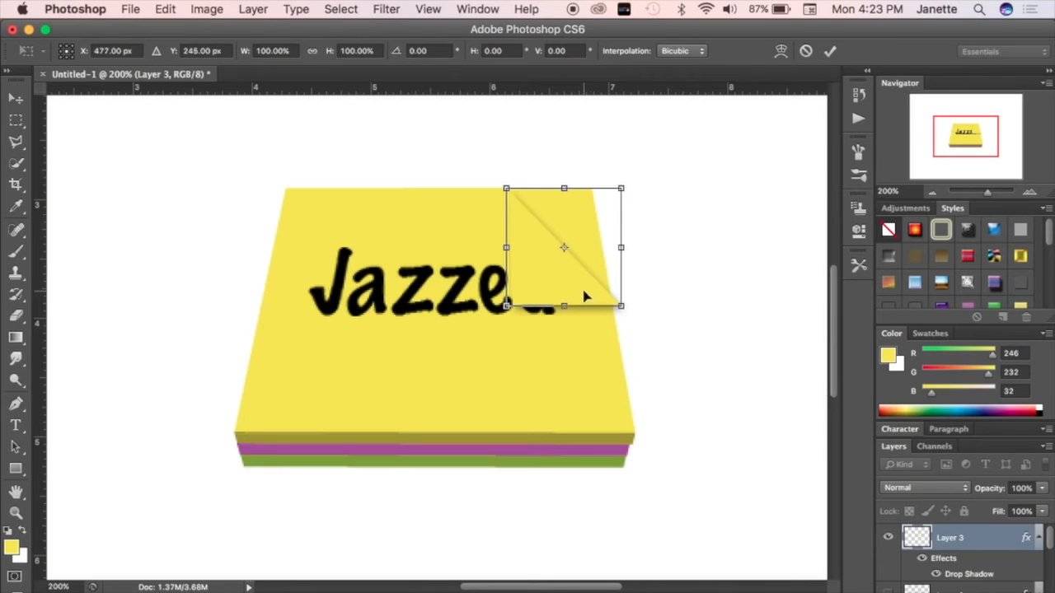
right_click(576, 285)
key(Escape)
drag(569, 288, 566, 284)
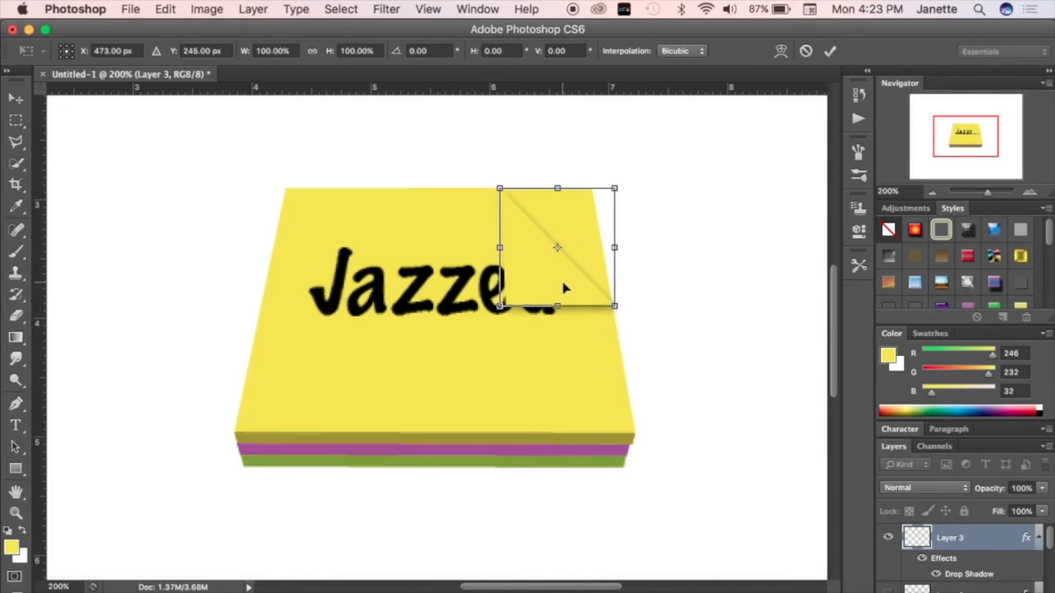
Warp the triangle's lower-left corner inward into a rounded page curl and apply the transform.
right_click(565, 284)
click(605, 386)
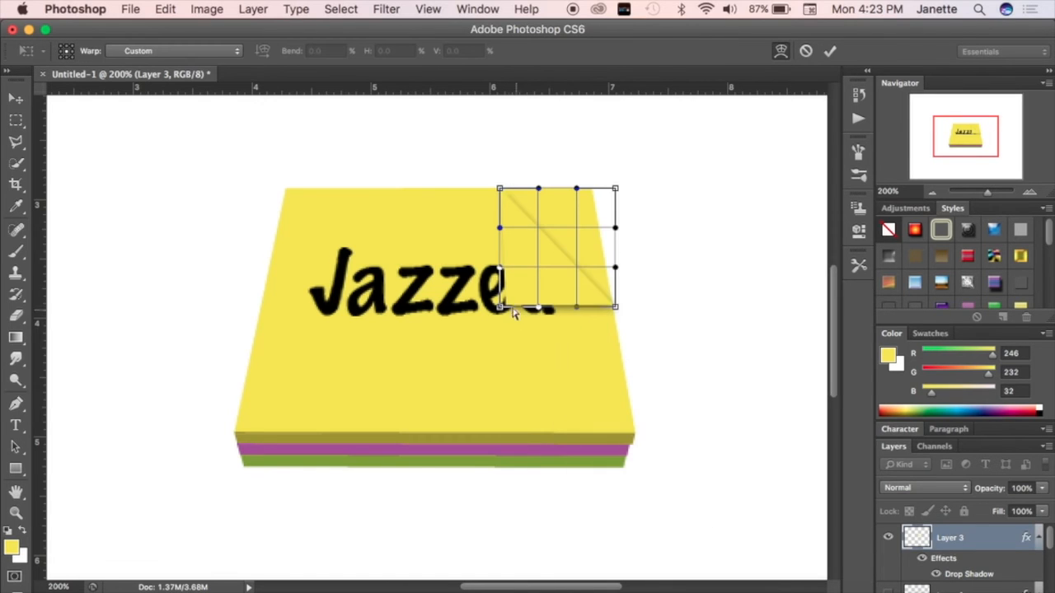
drag(500, 307, 534, 272)
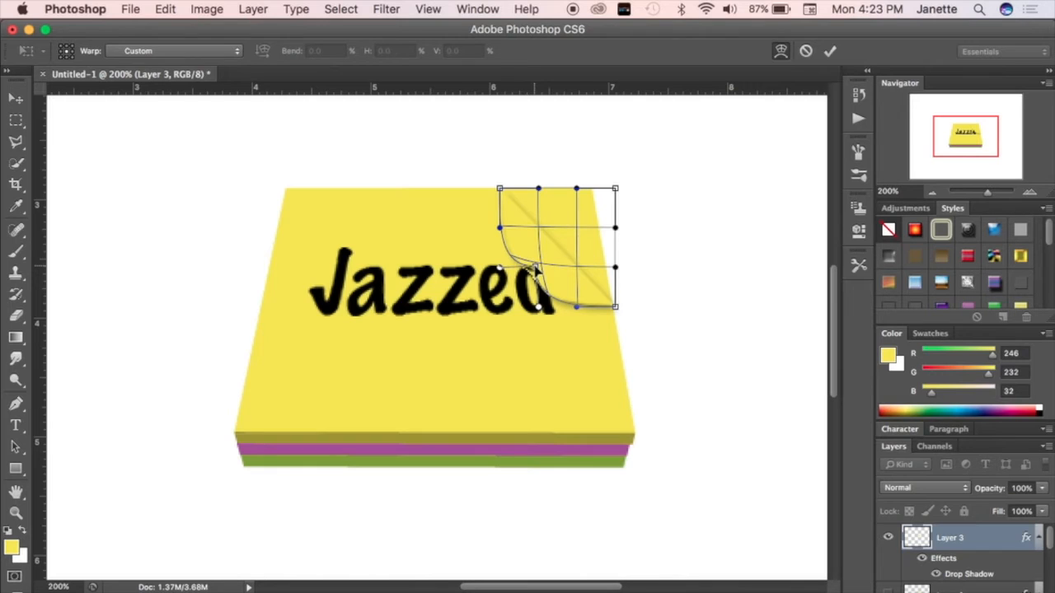
key(Return)
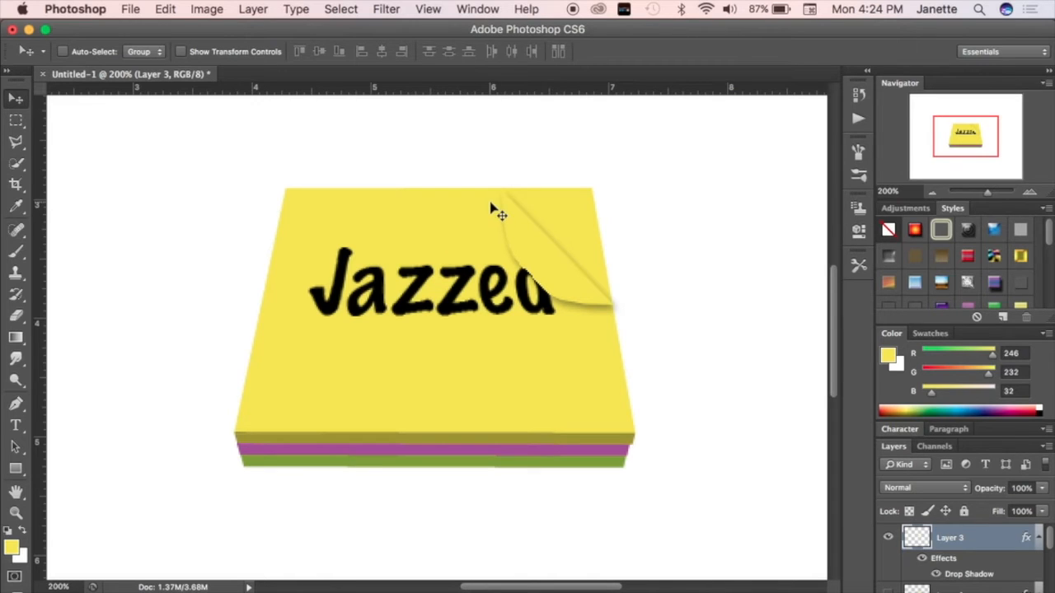
key(super+t)
key(Return)
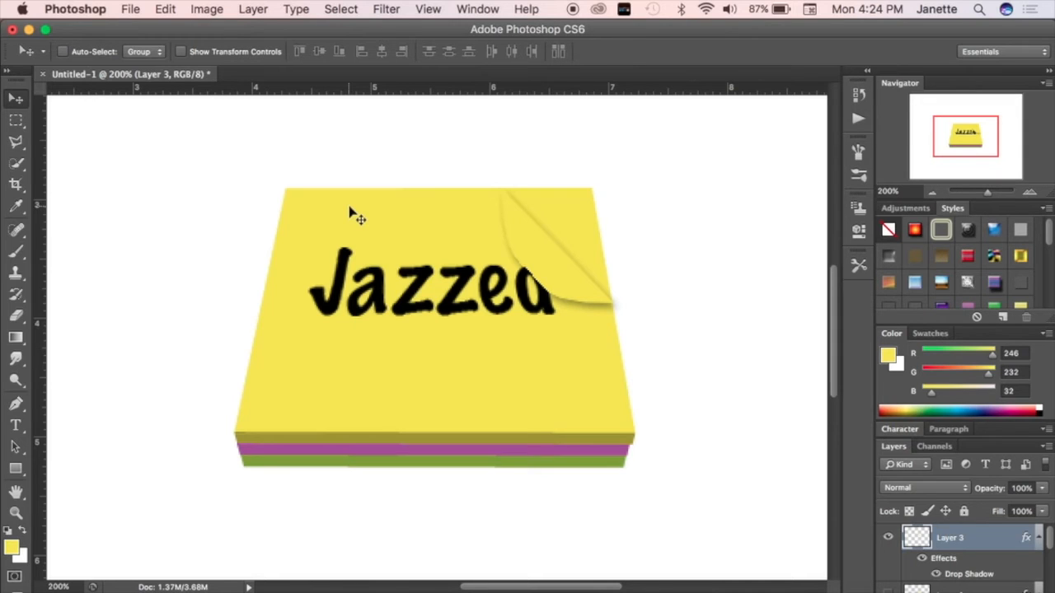
Delete the practice curl on Layer 3 and show Layer 2 with the finished corner curl.
key(Delete)
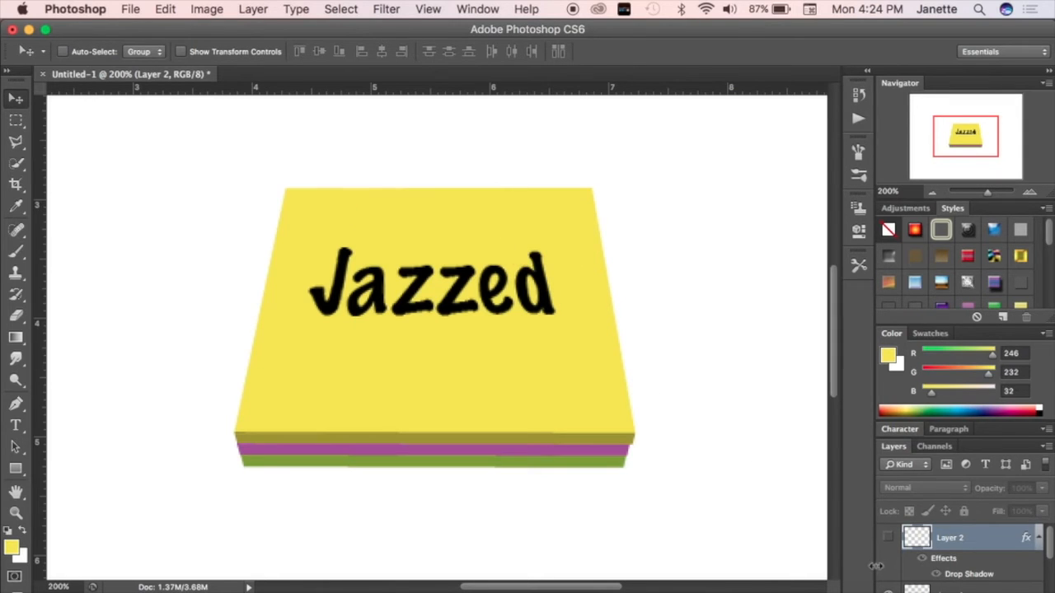
click(889, 539)
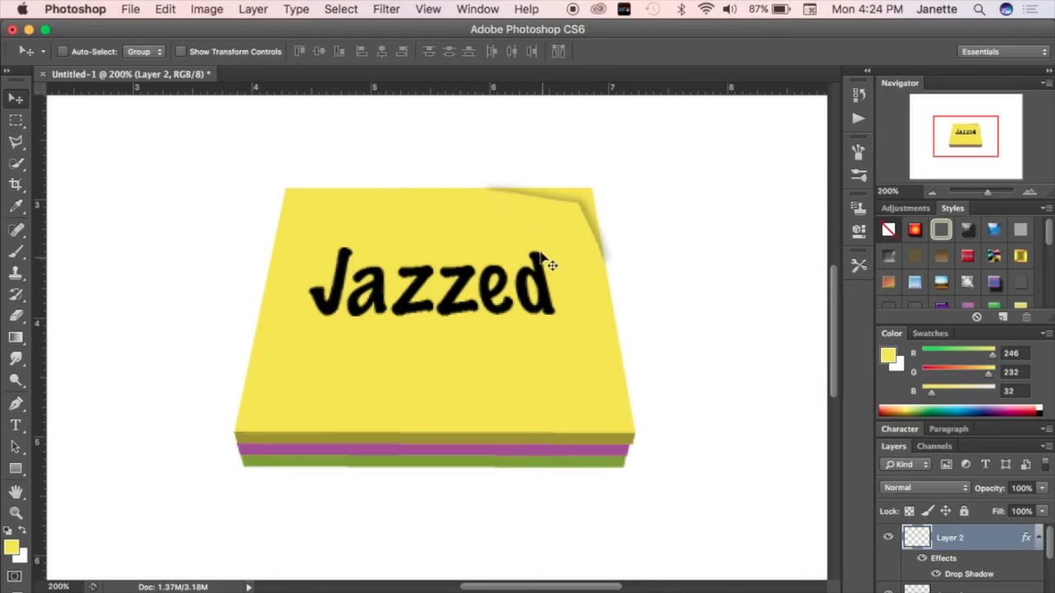